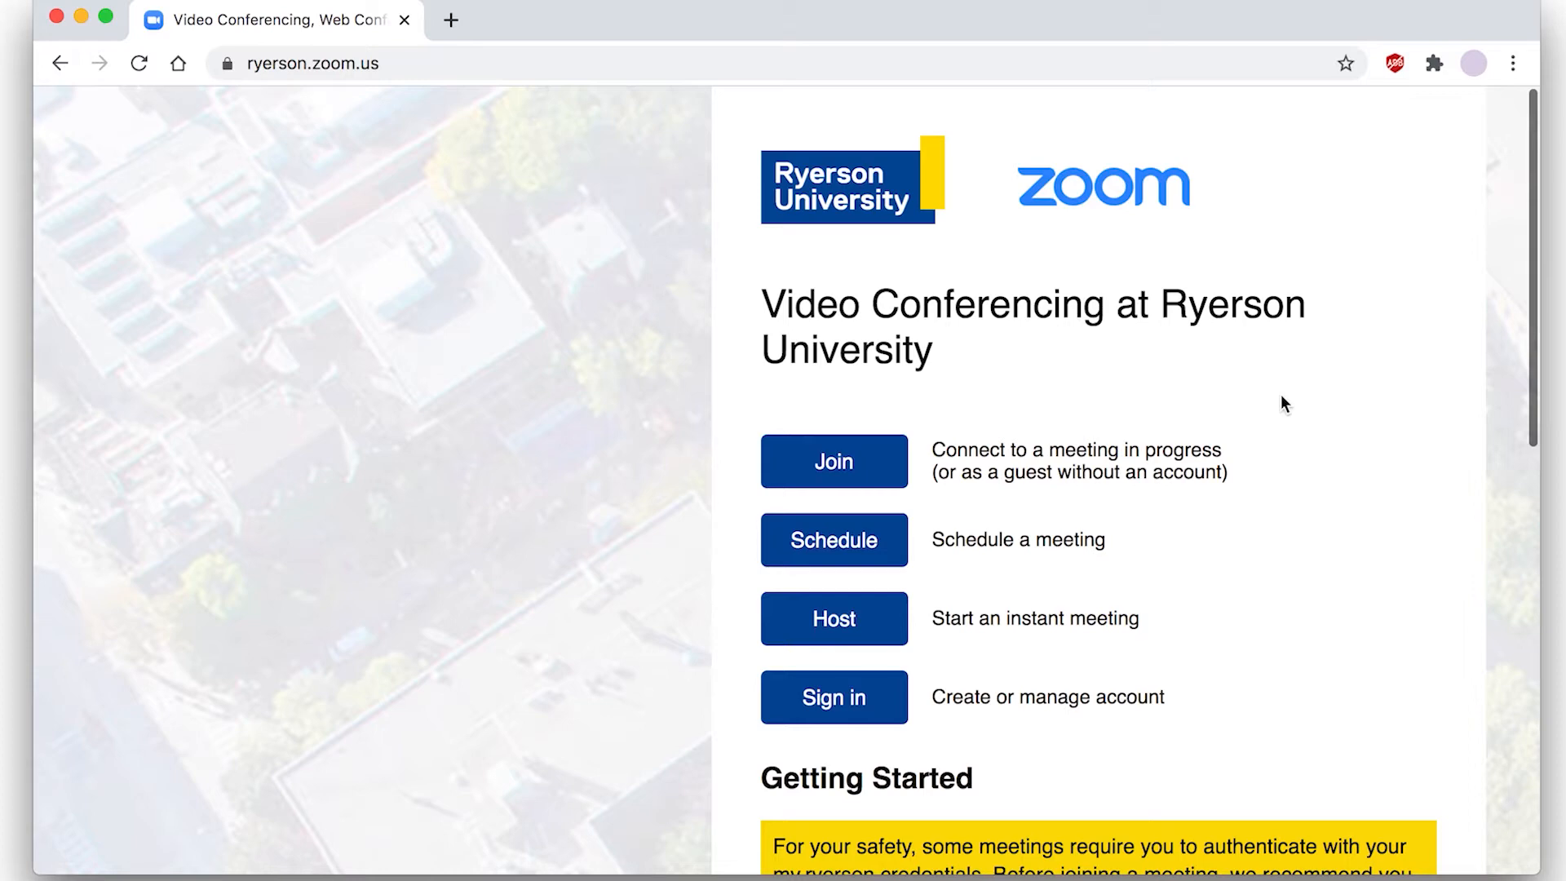
Step: Look over the university's video conferencing landing page and sign in to manage the account
scroll(1281, 400, down, 10)
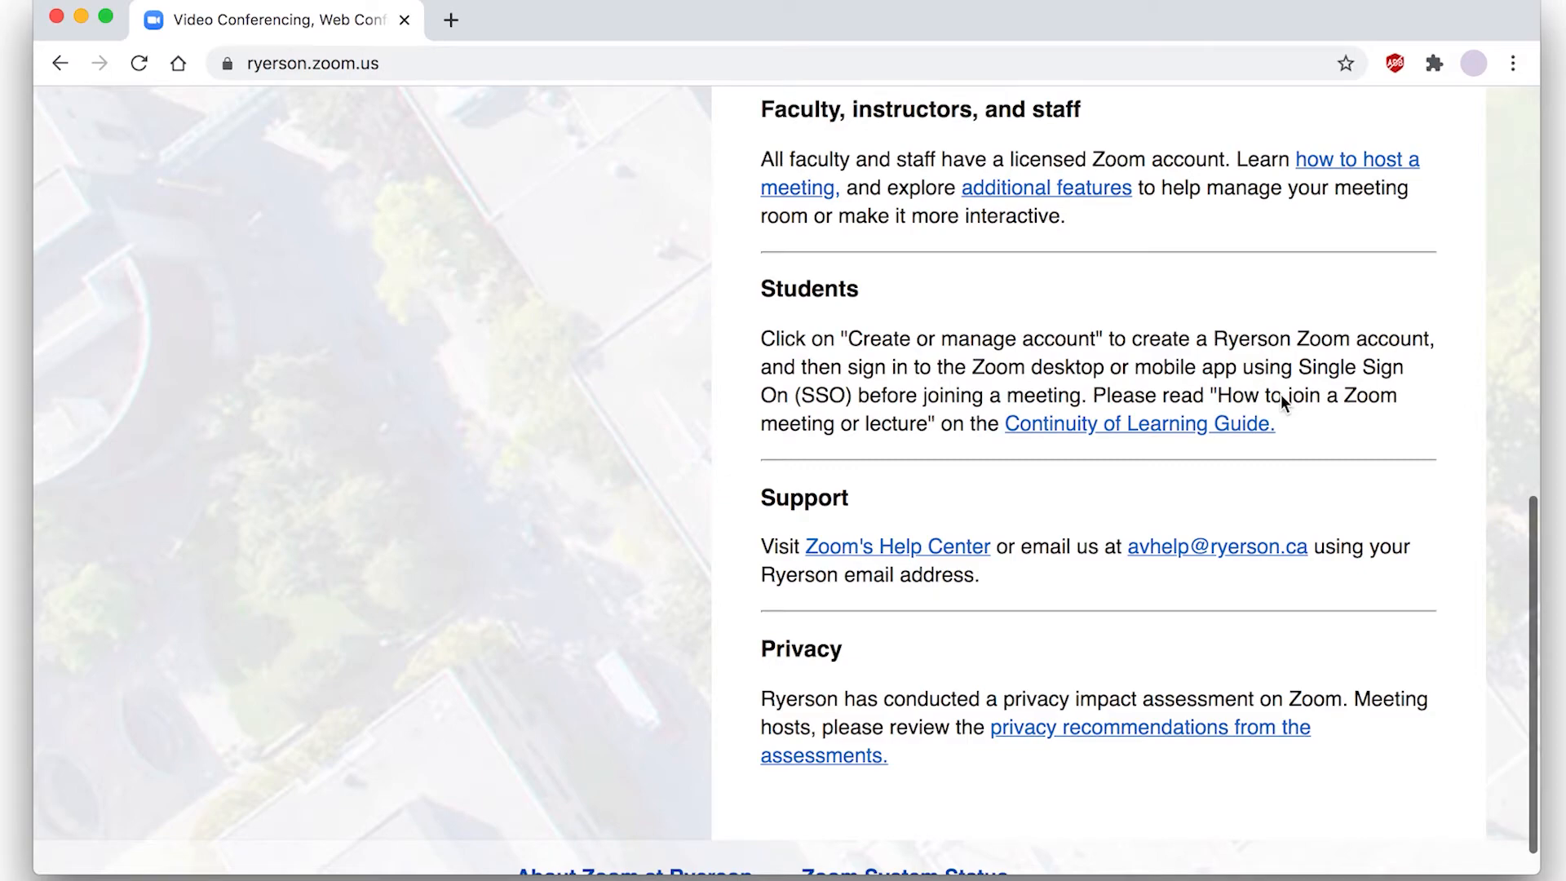
scroll(1281, 396, up, 10)
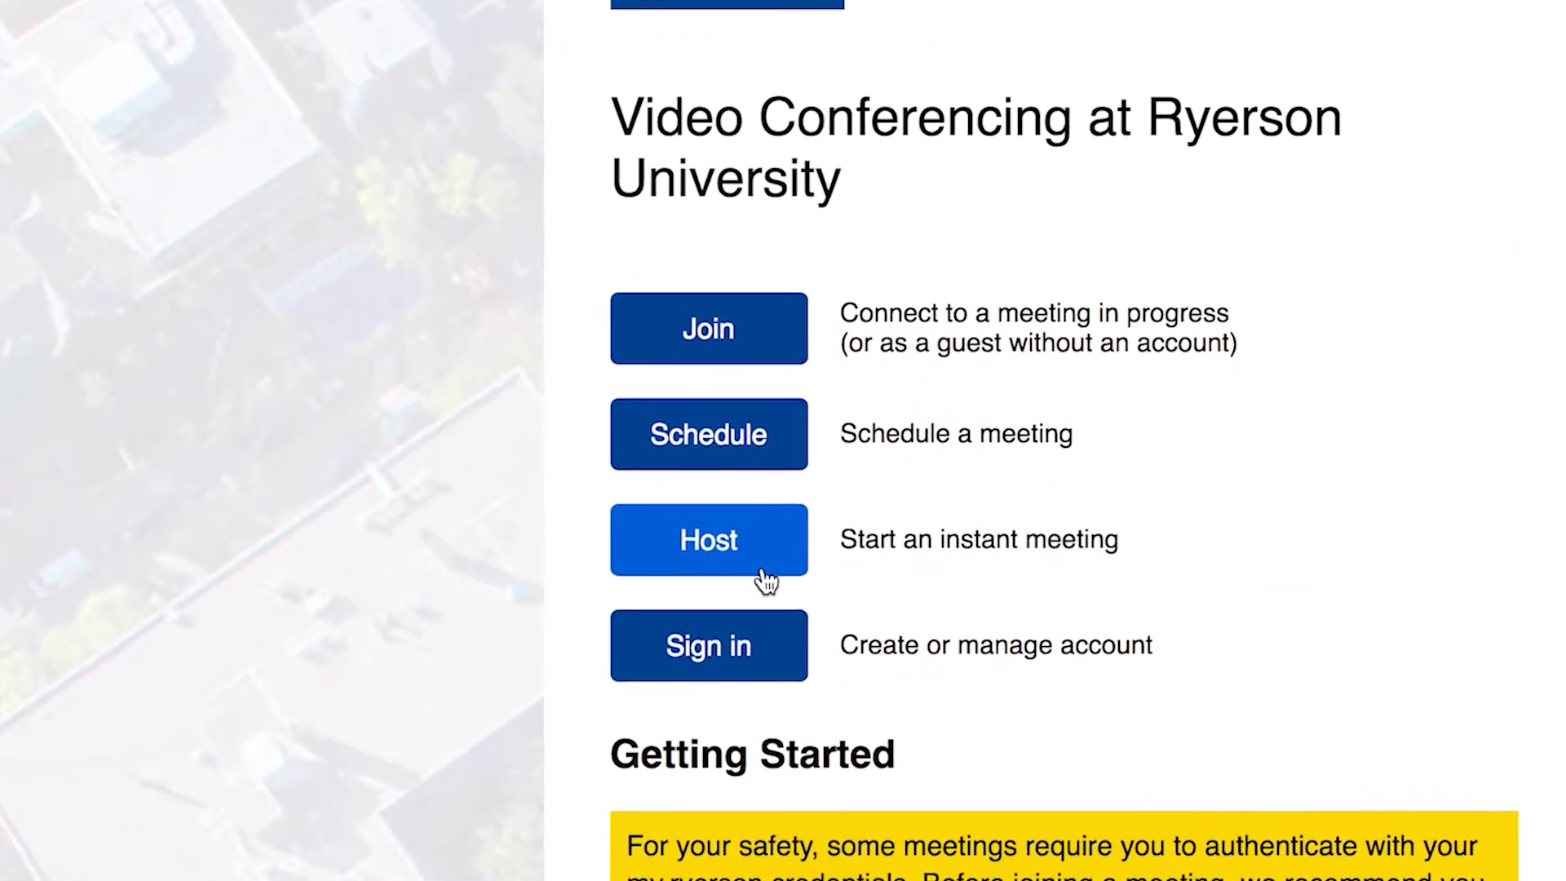
click(775, 641)
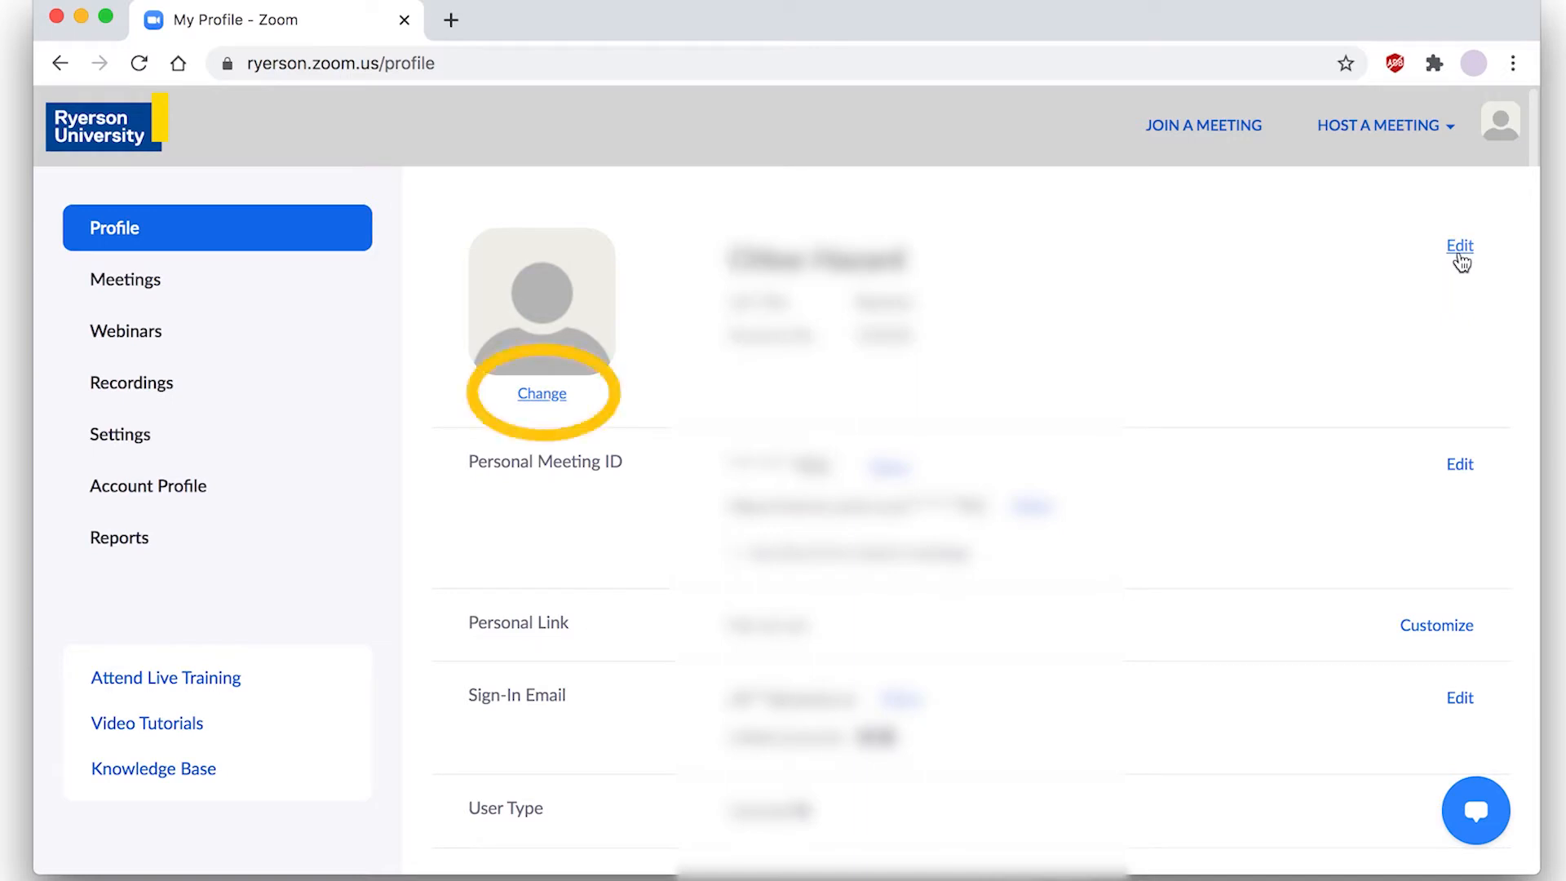
Step: View the profile picture change options without uploading an image, and save the profile details form
click(545, 393)
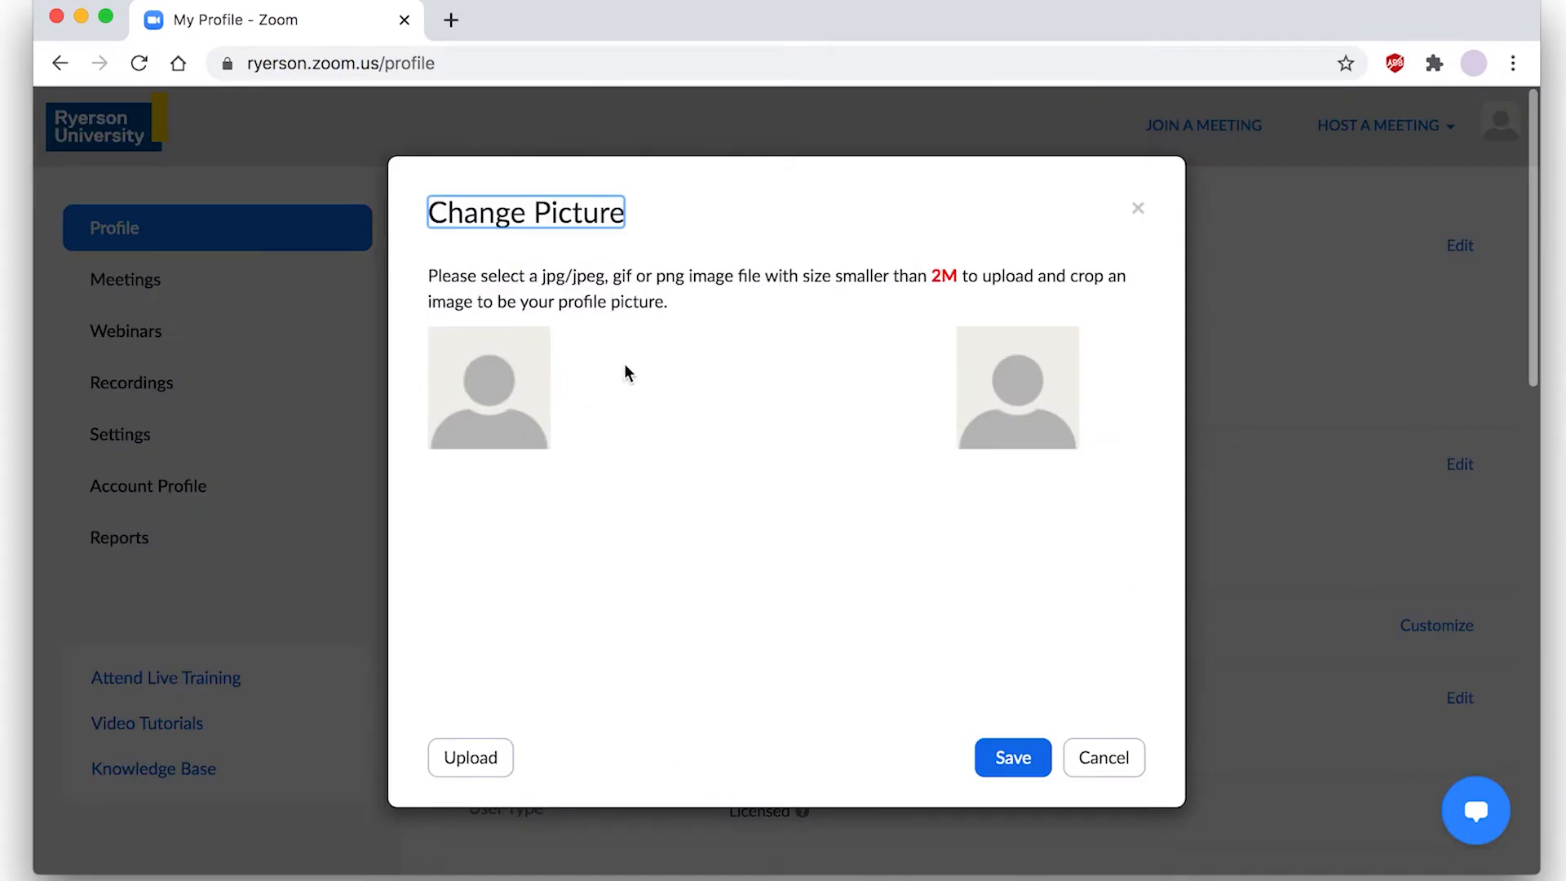
click(1138, 209)
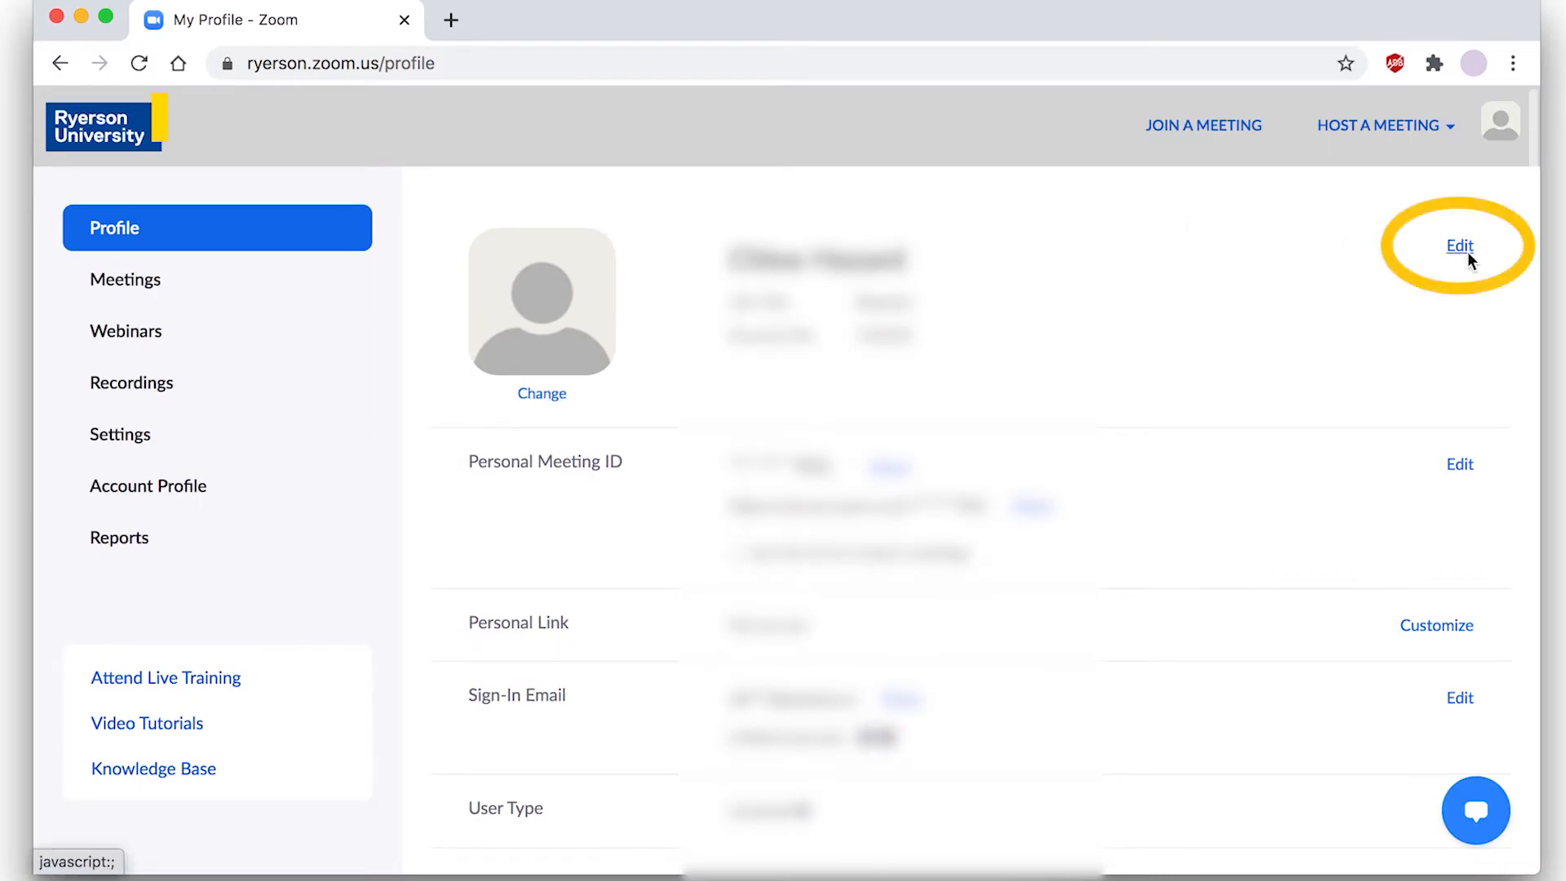
click(1461, 259)
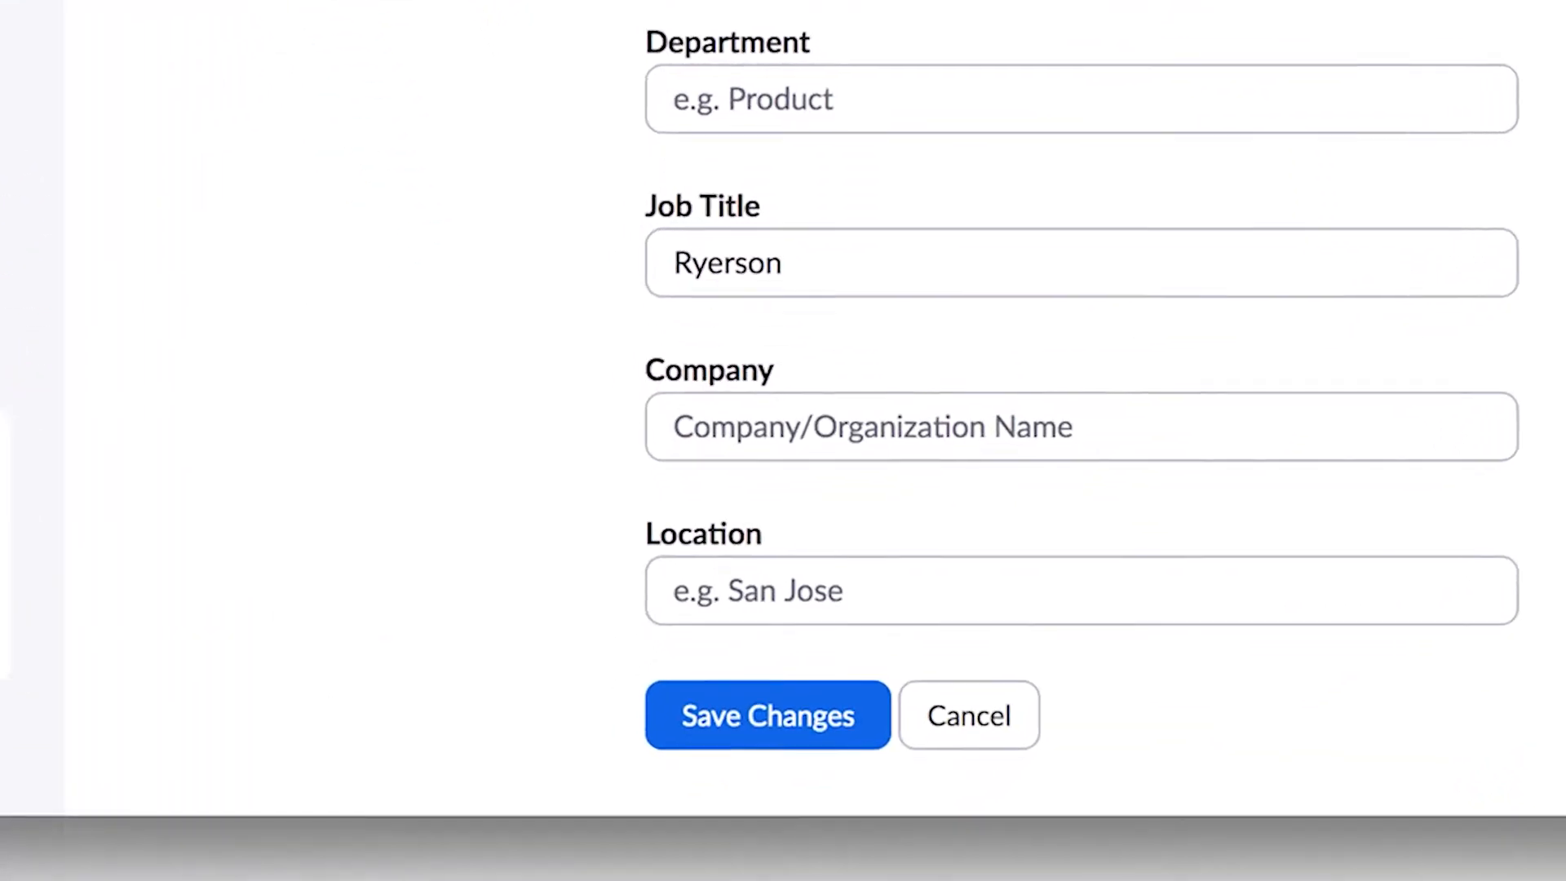
click(845, 723)
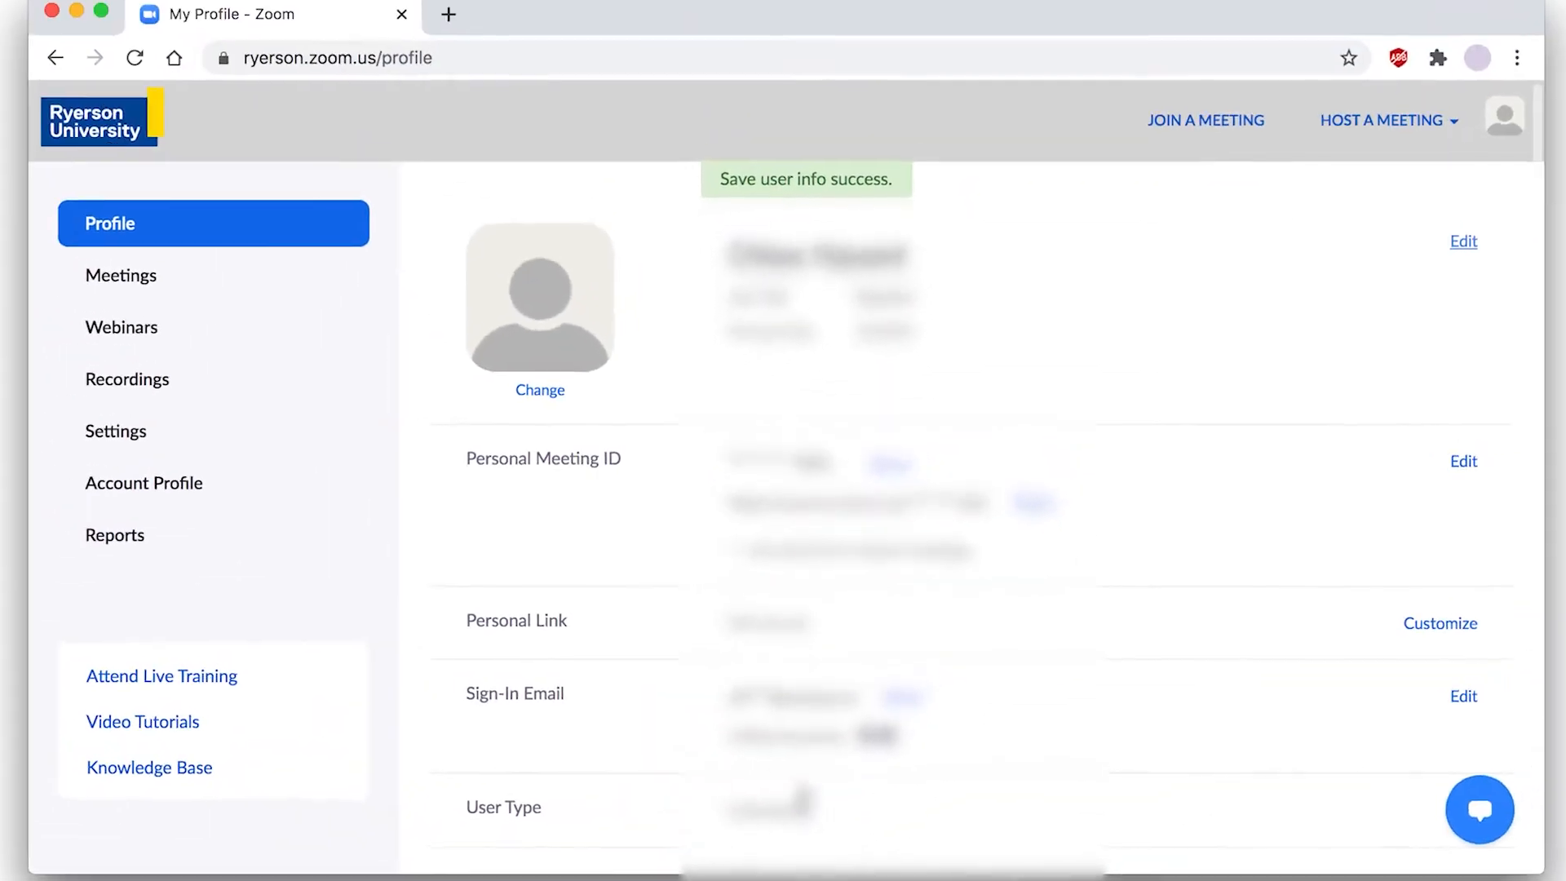
click(1211, 135)
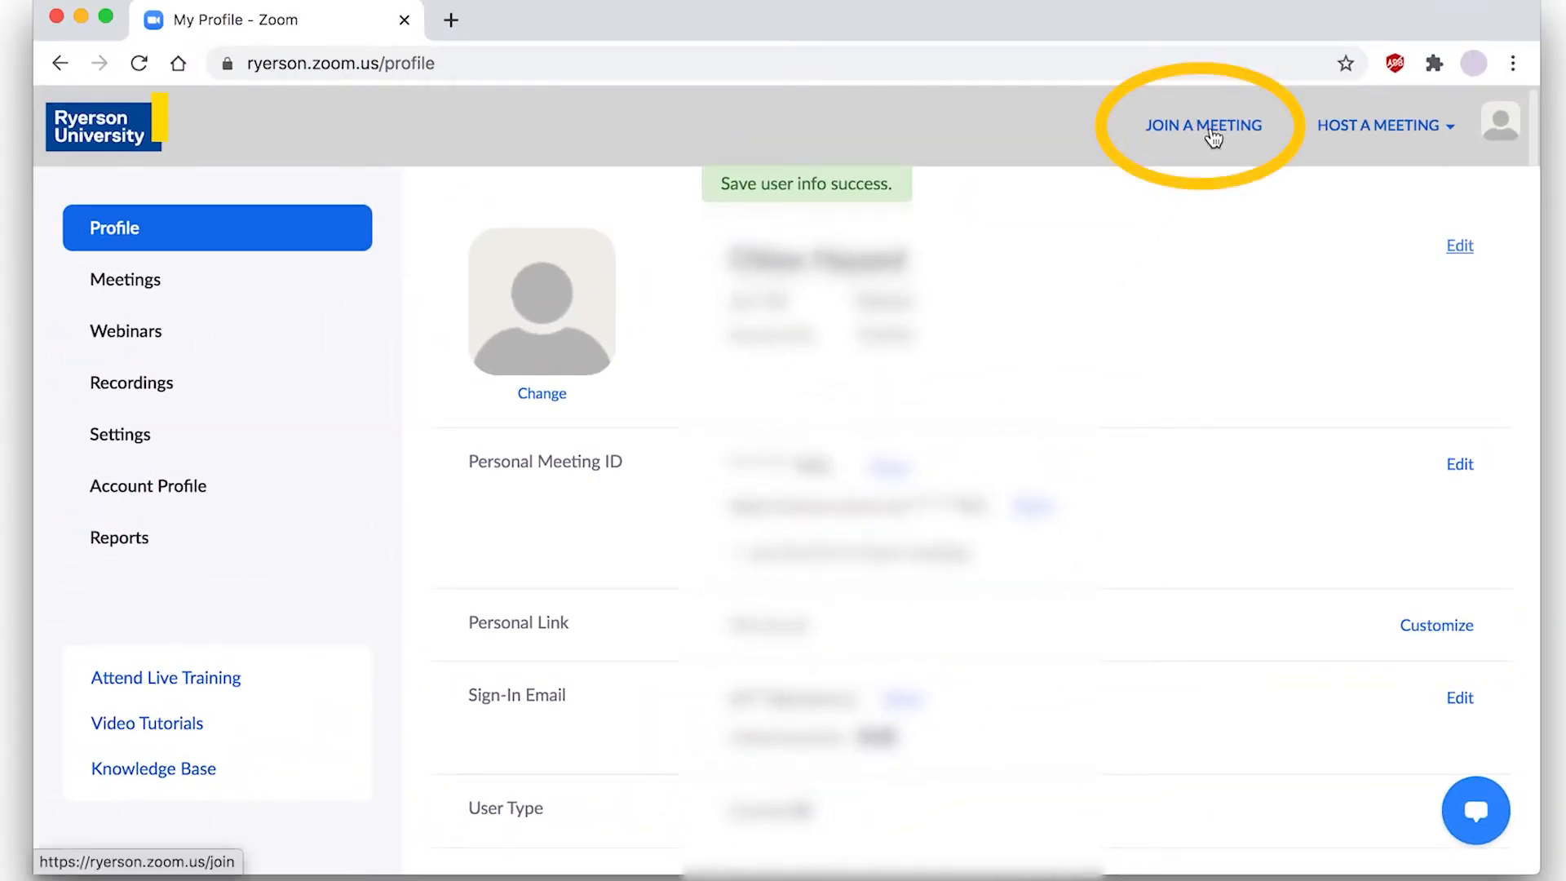
mouse_move(1339, 137)
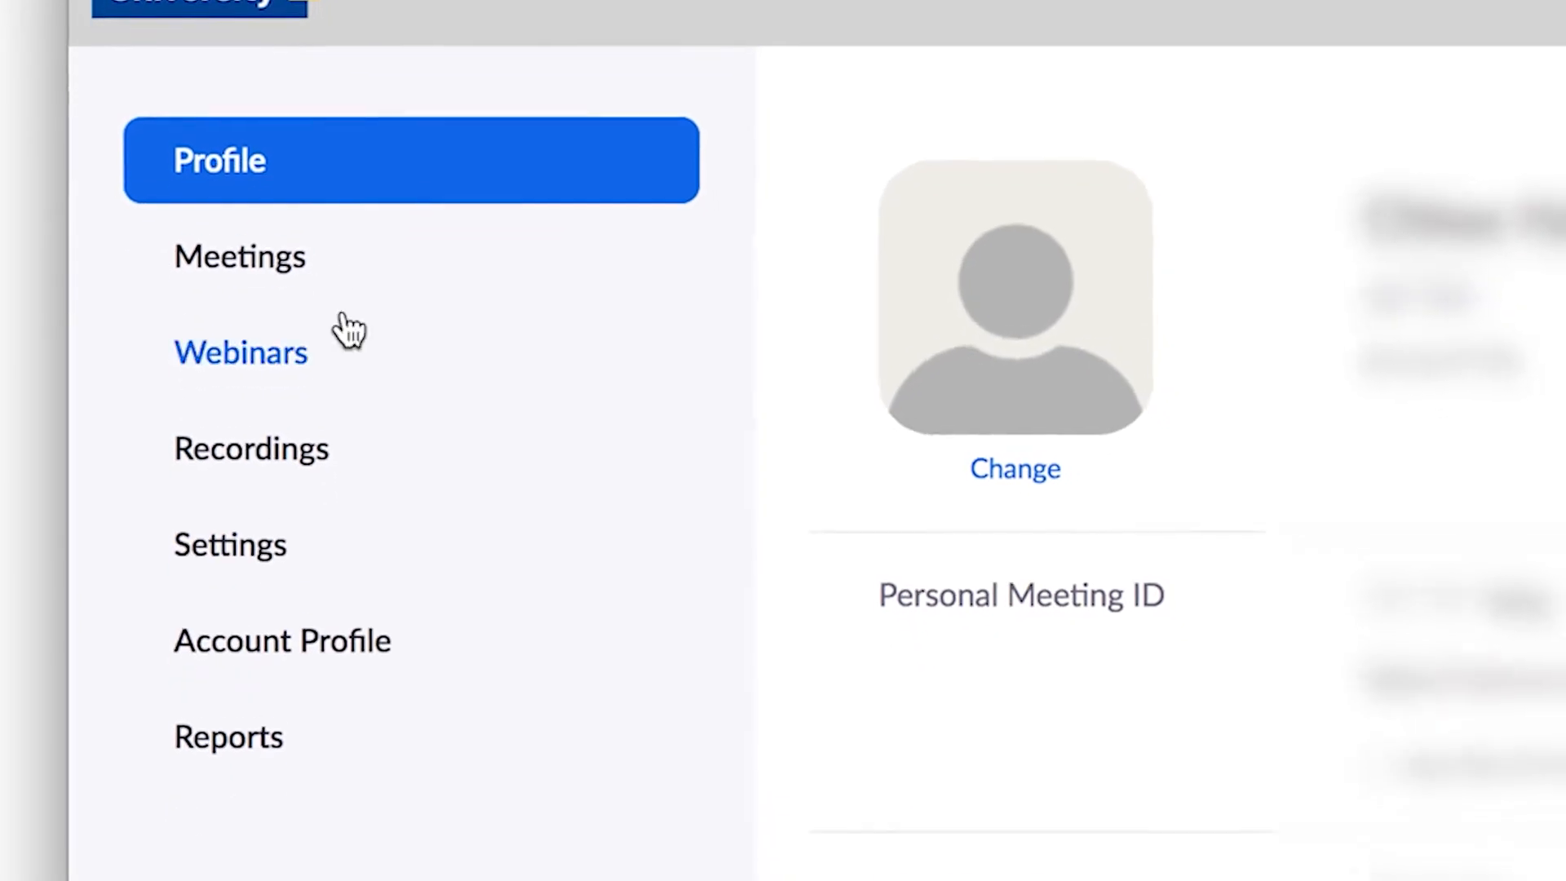
Step: View the upcoming and previous meetings lists and the webinar information page
click(367, 237)
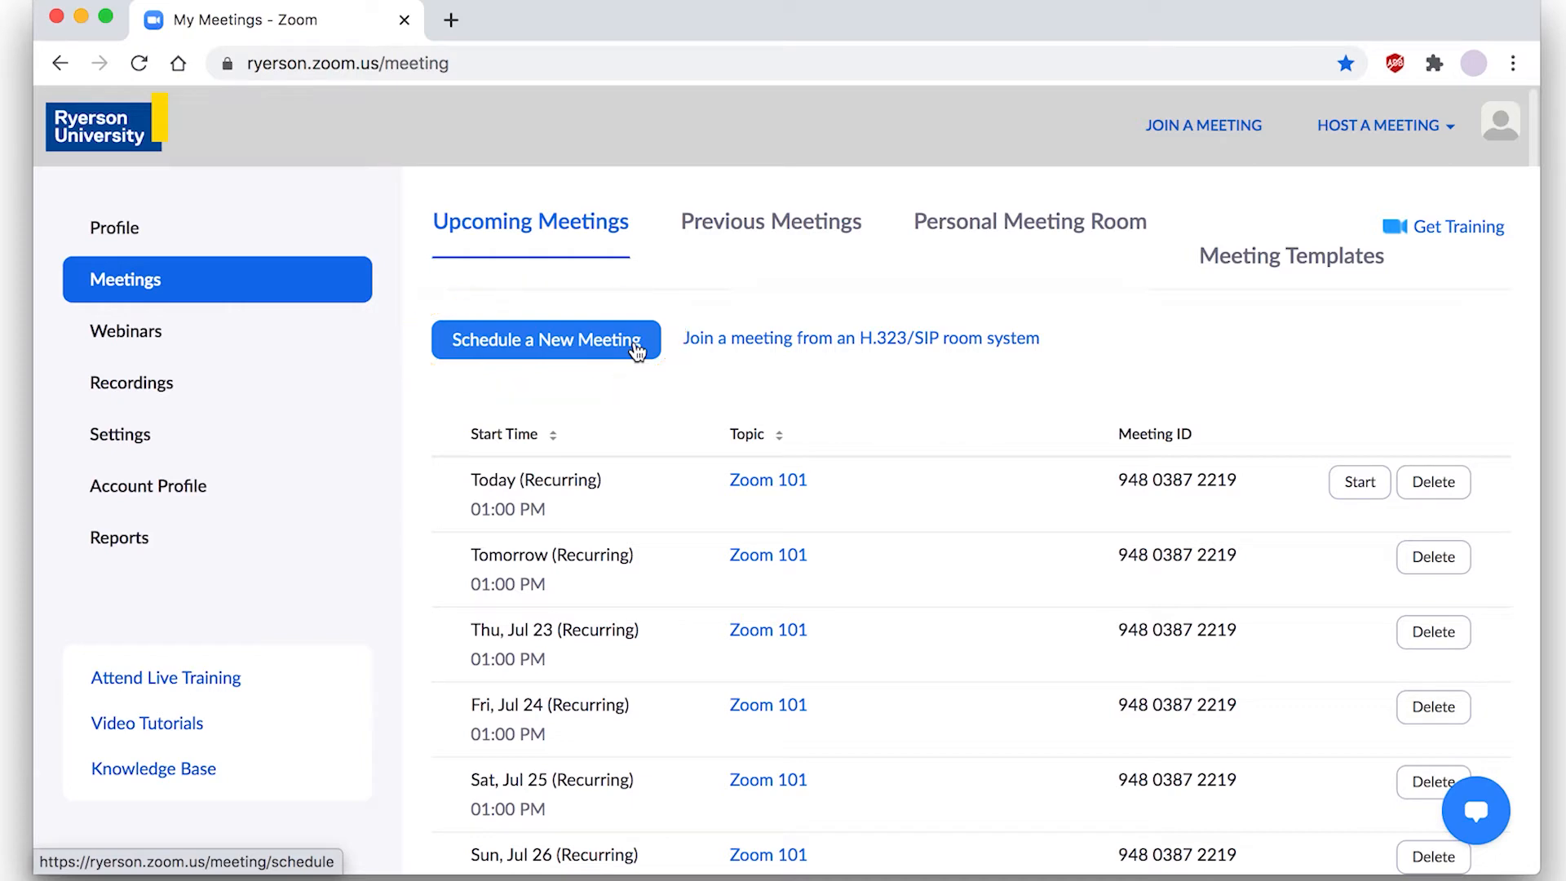
click(736, 232)
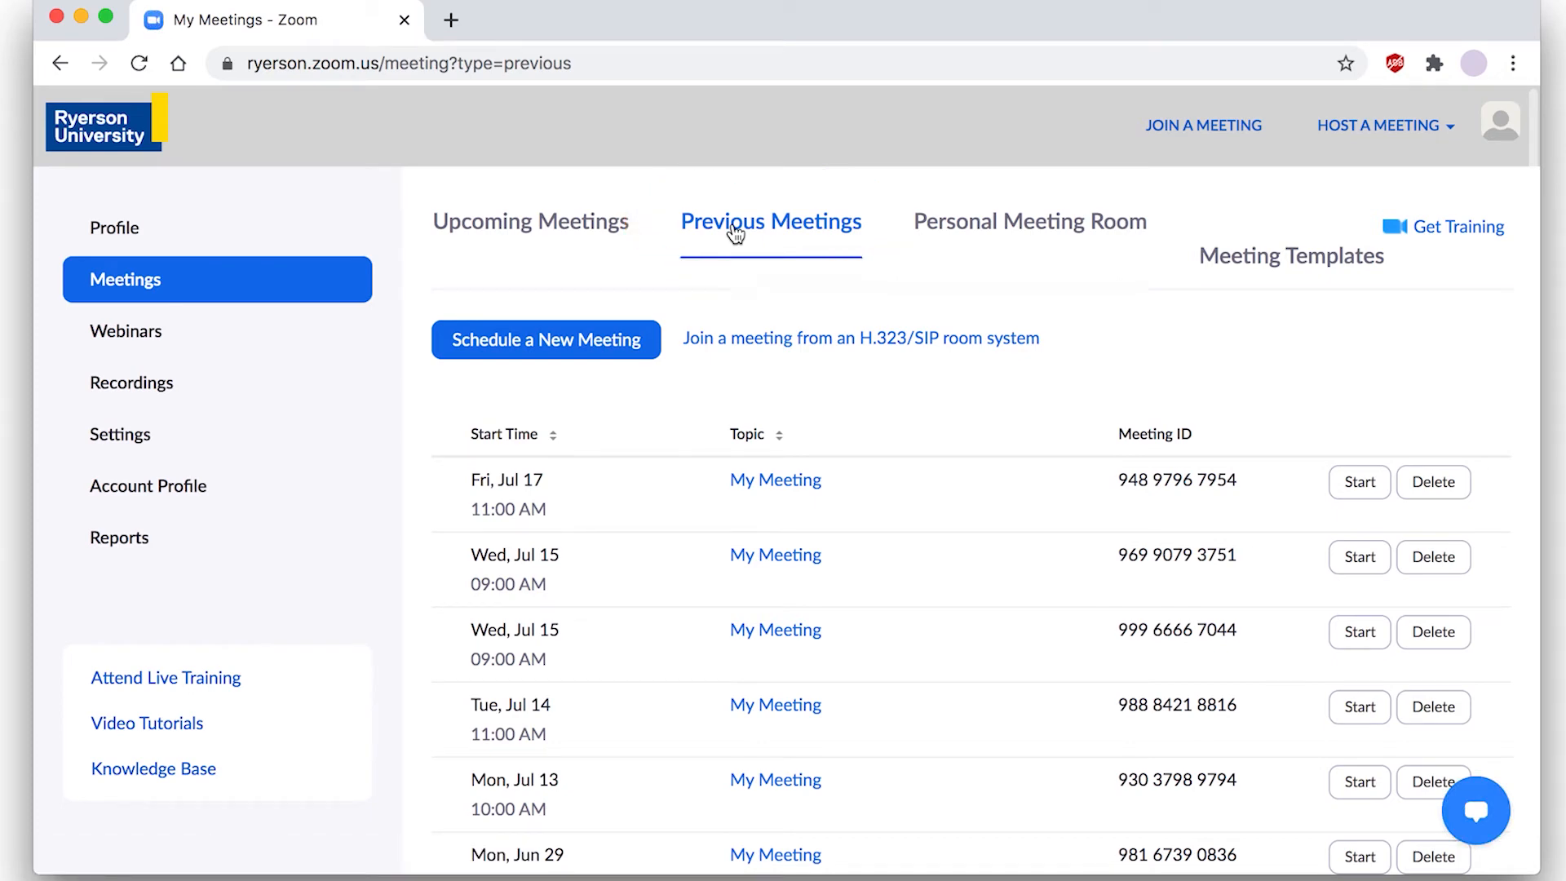
click(239, 333)
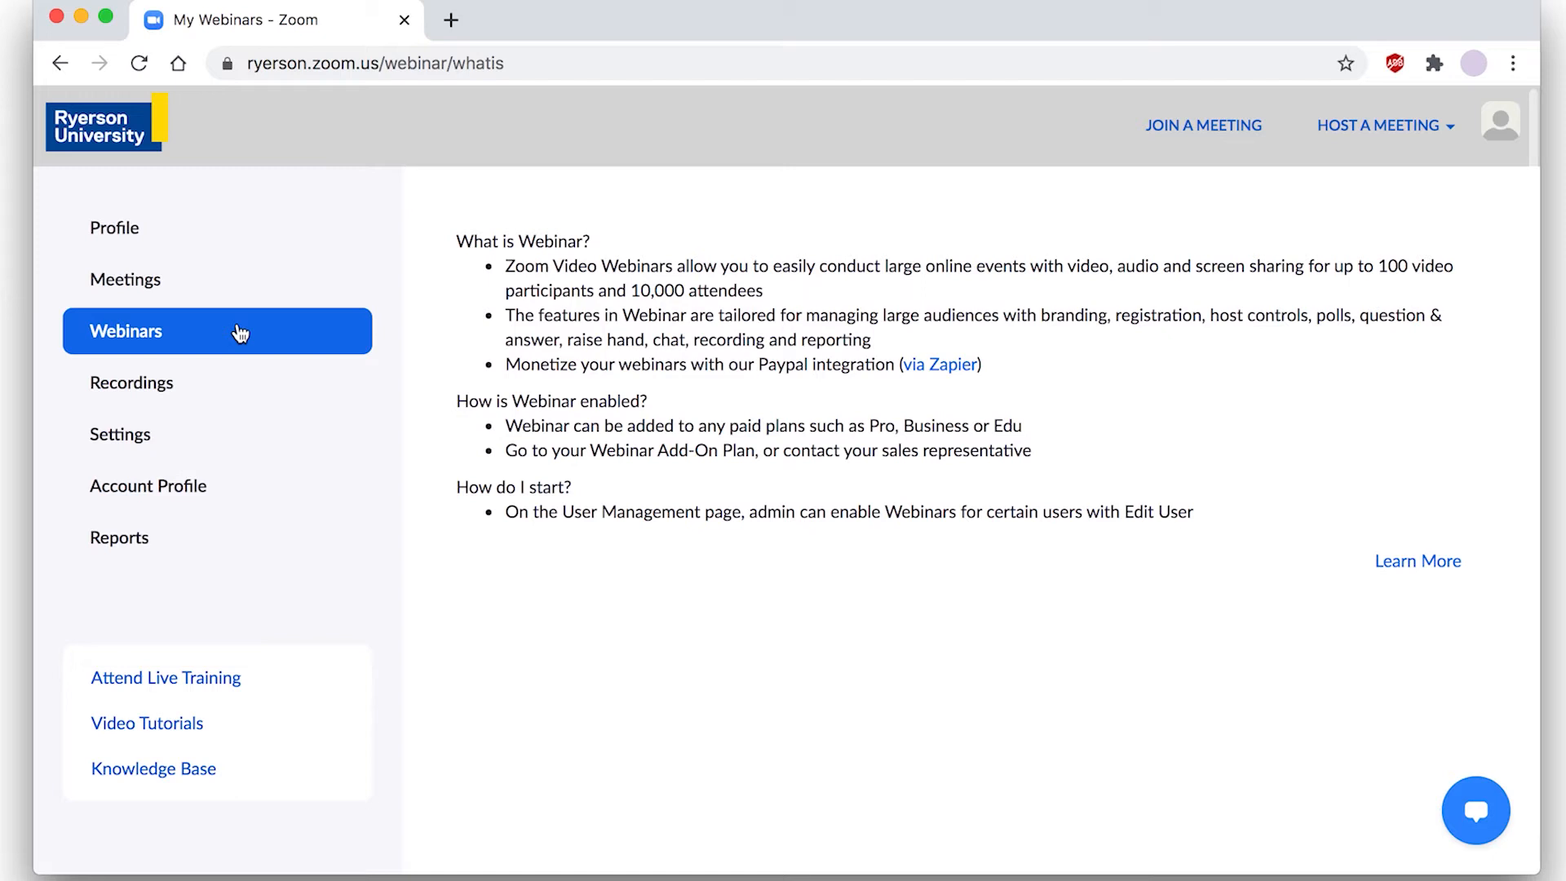
Step: View the cloud recordings and show the additional actions for the Zoom 101 recording
click(206, 383)
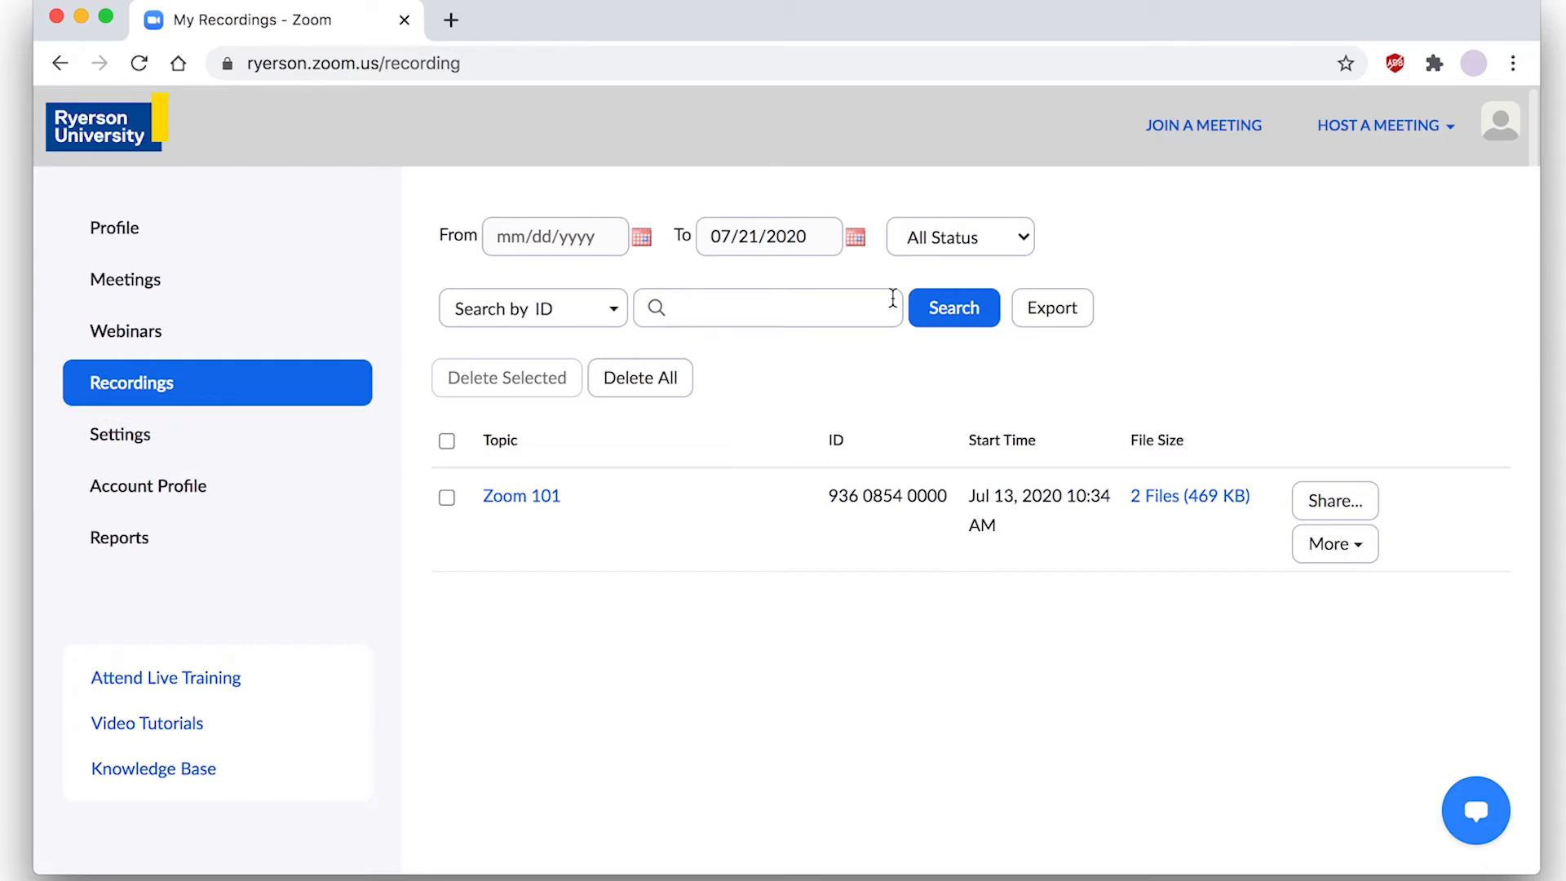
click(1363, 551)
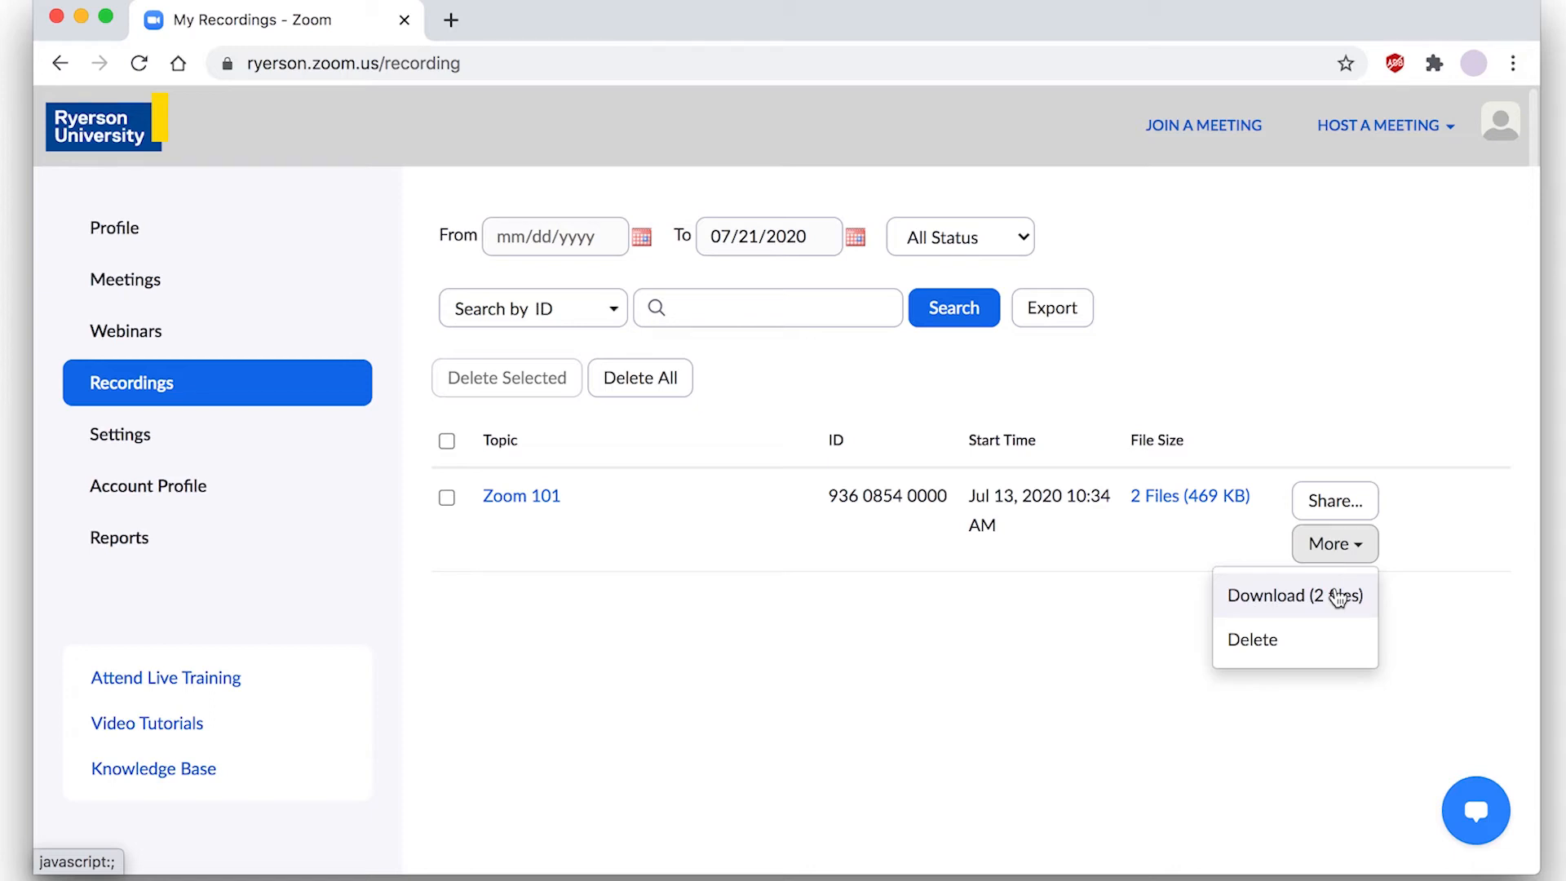
Step: Enable cloud recording of gallery view with shared screen, and of active speaker, gallery view and shared screen separately, and save the recording settings
click(194, 426)
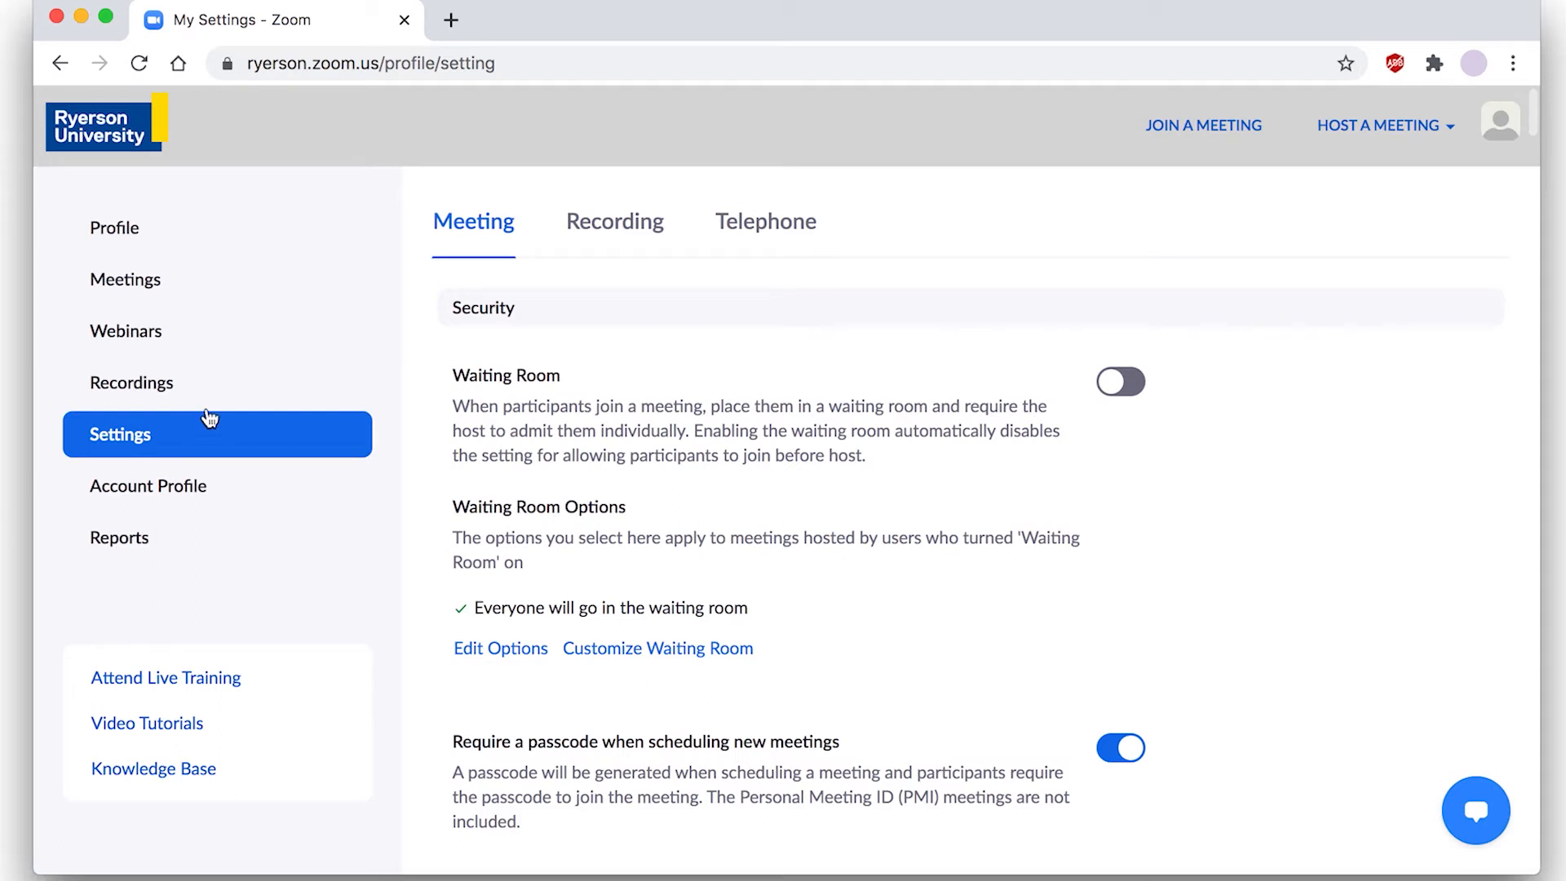
click(604, 229)
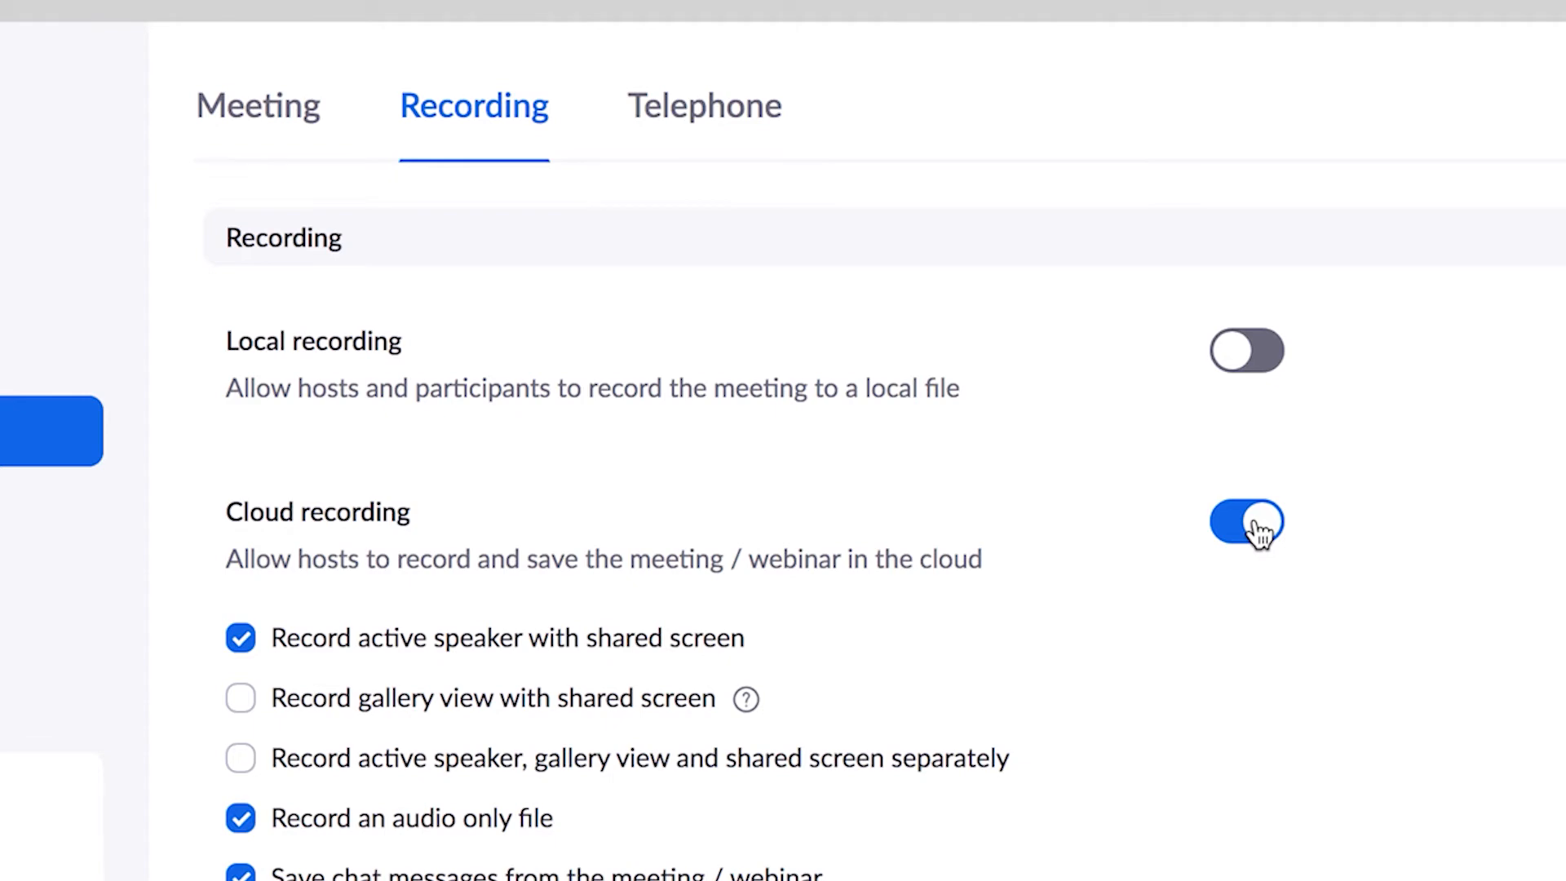
click(240, 698)
click(241, 488)
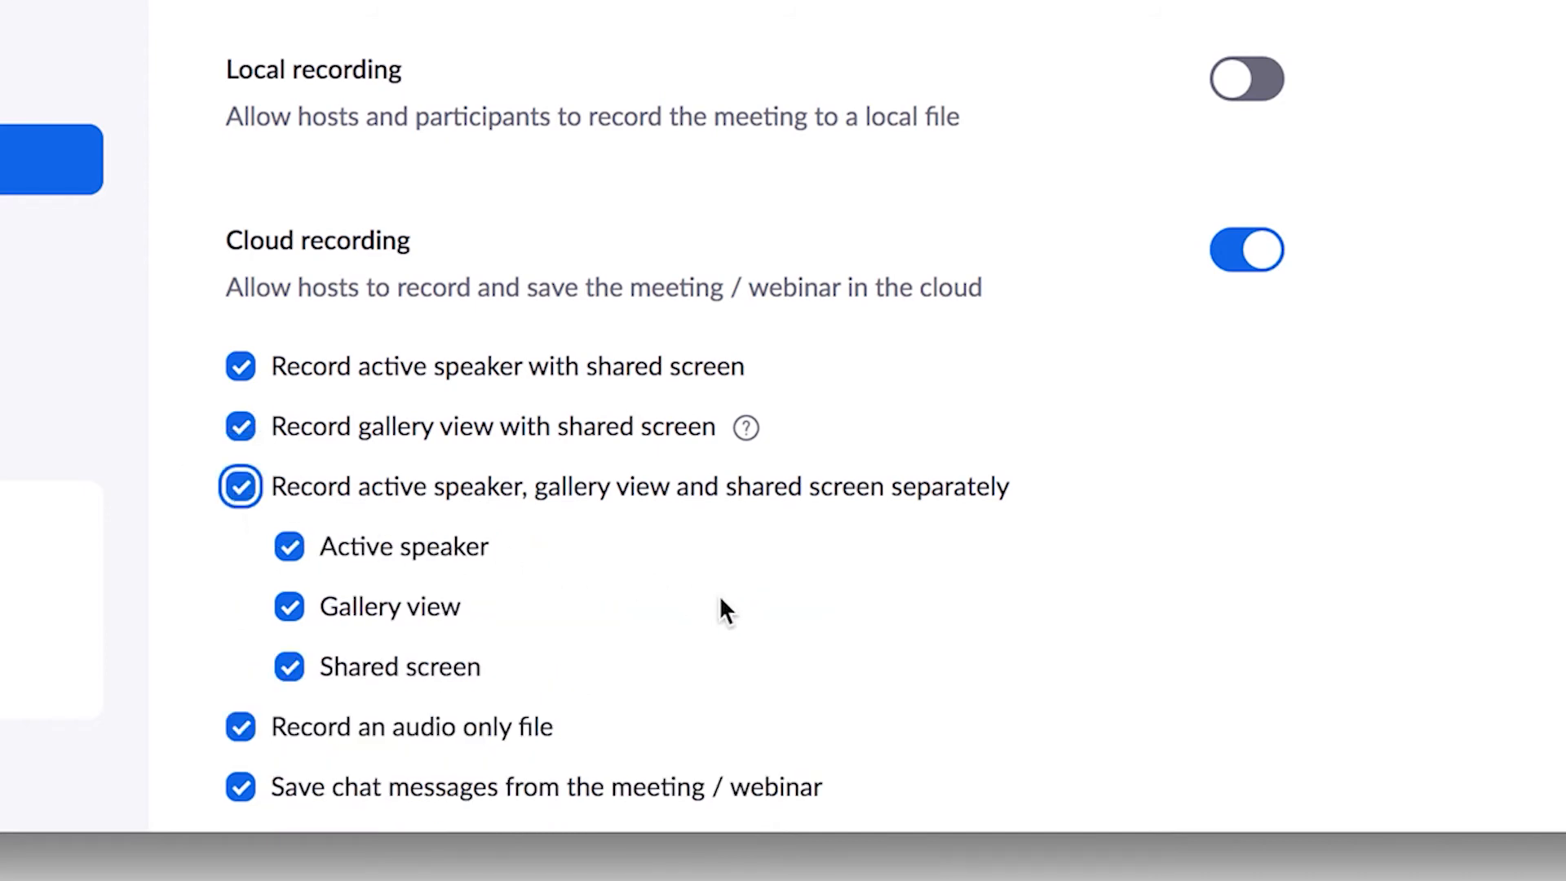
scroll(721, 608, down, 8)
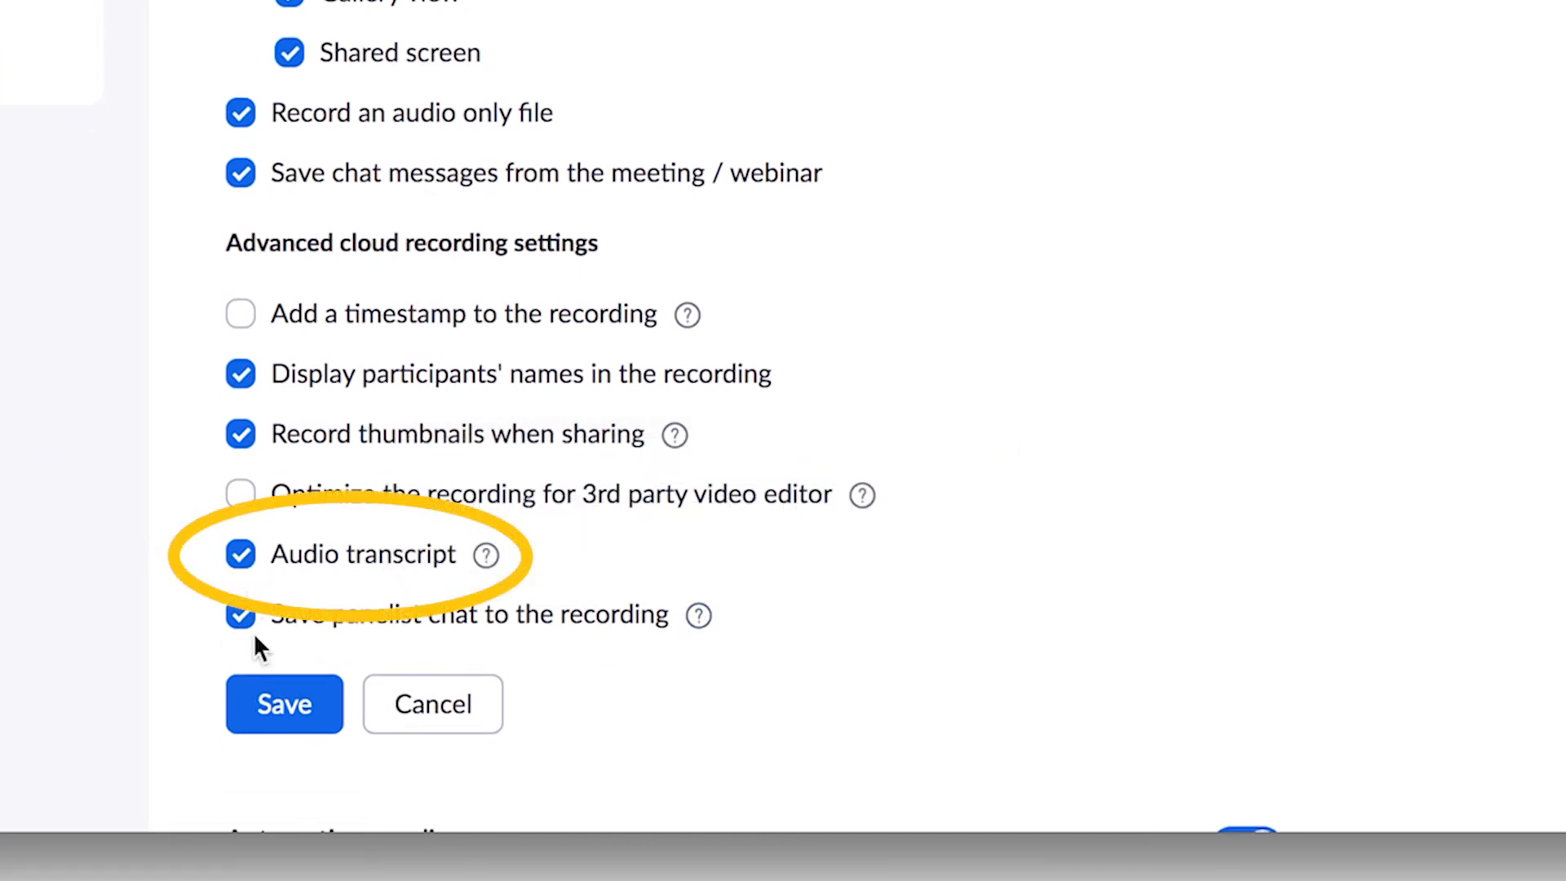
click(274, 706)
Step: Examine the automatic recording and cloud recording access settings, and view the account profile's basic information
scroll(271, 700, down, 6)
scroll(756, 464, down, 5)
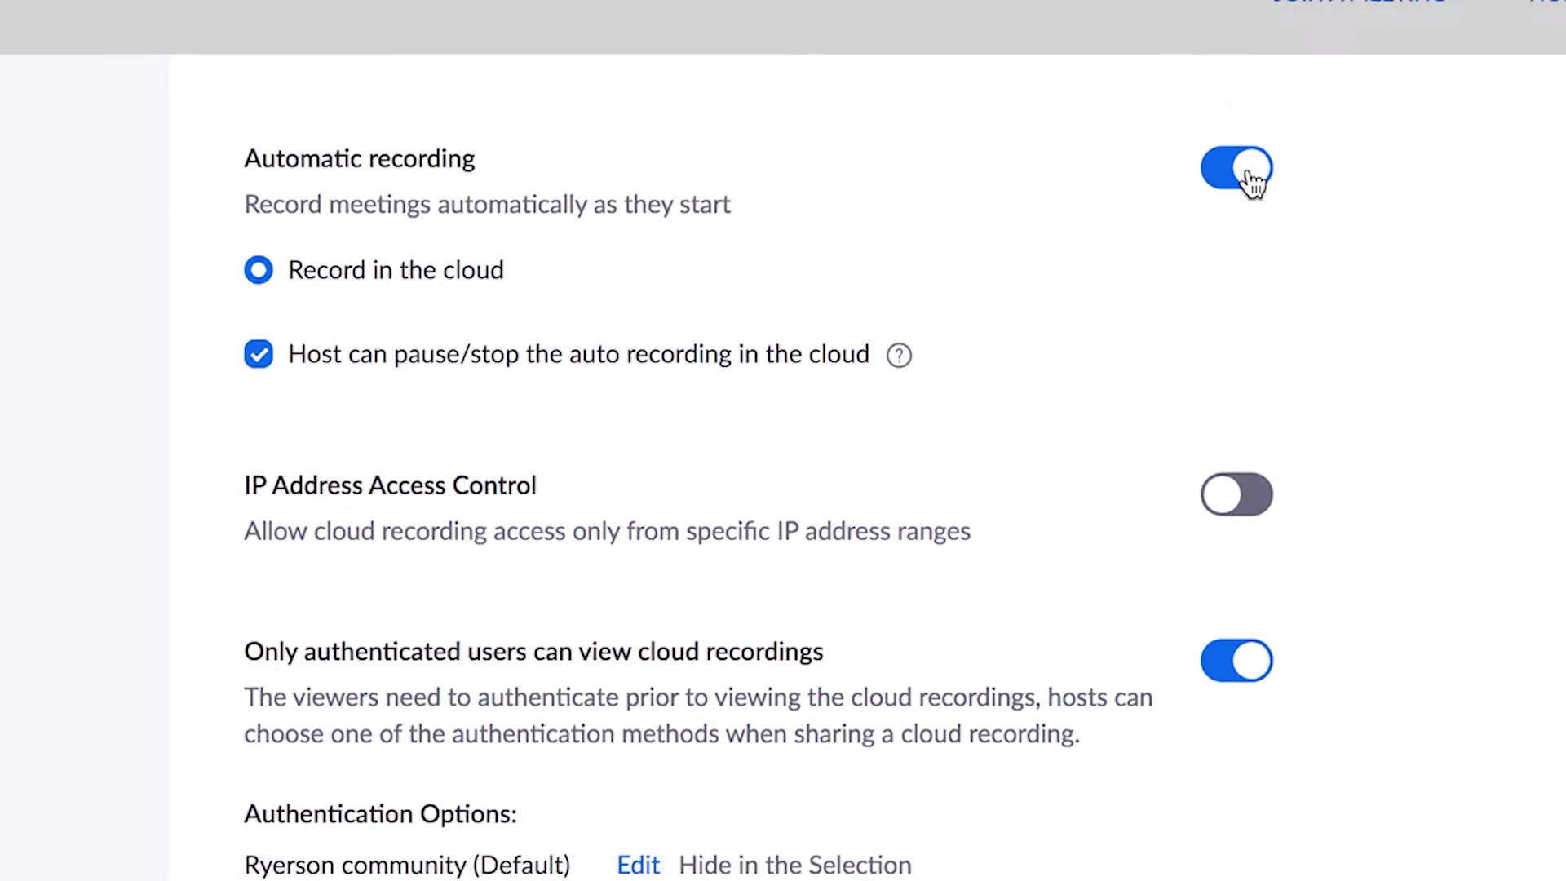
scroll(1260, 171, up, 12)
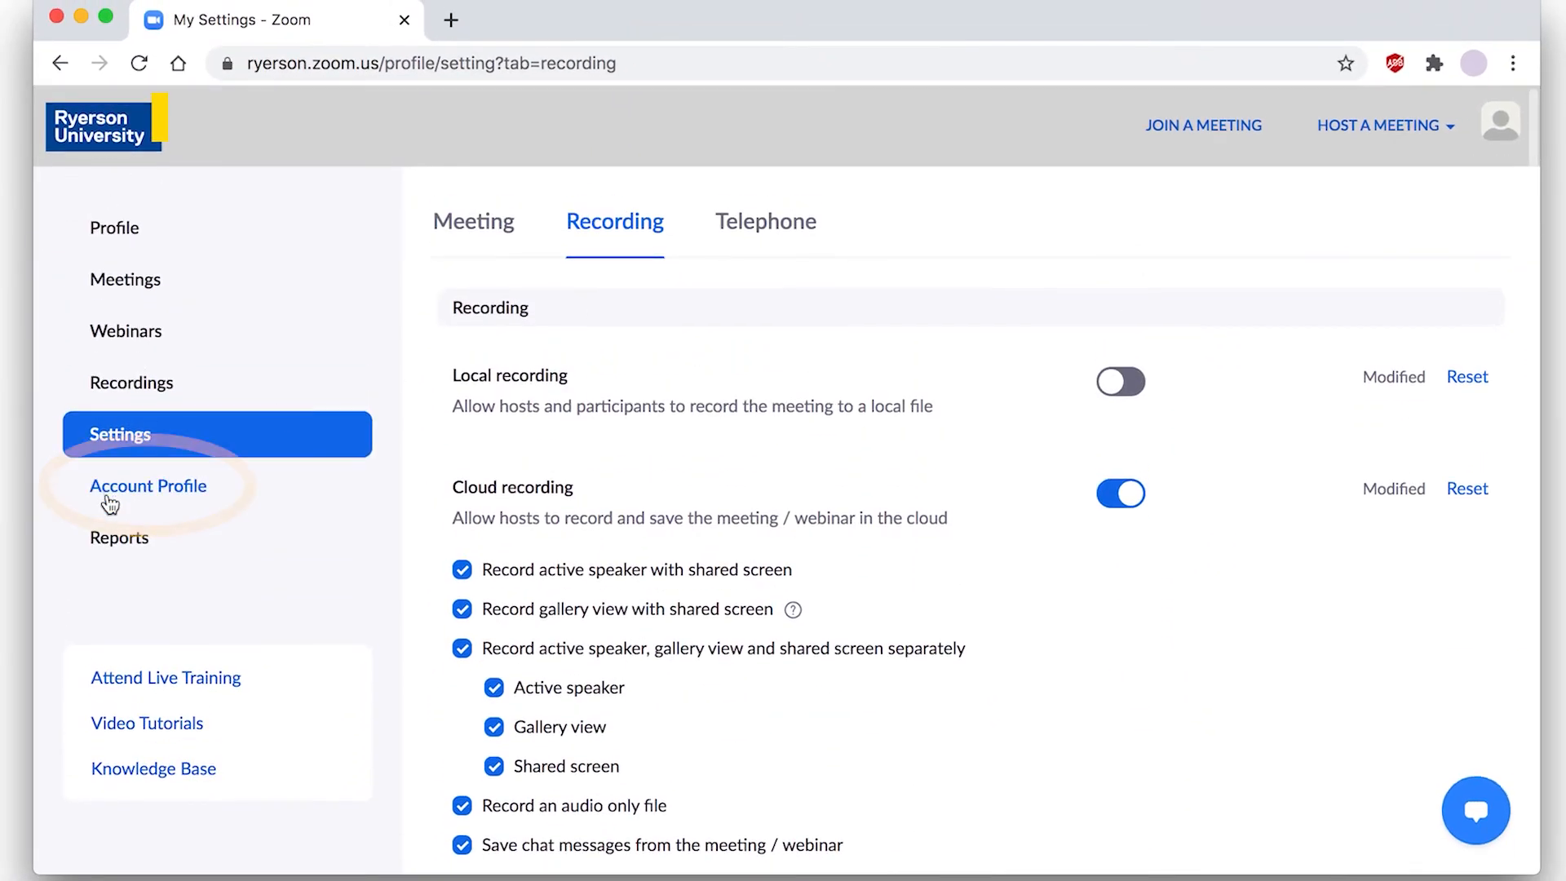
click(110, 504)
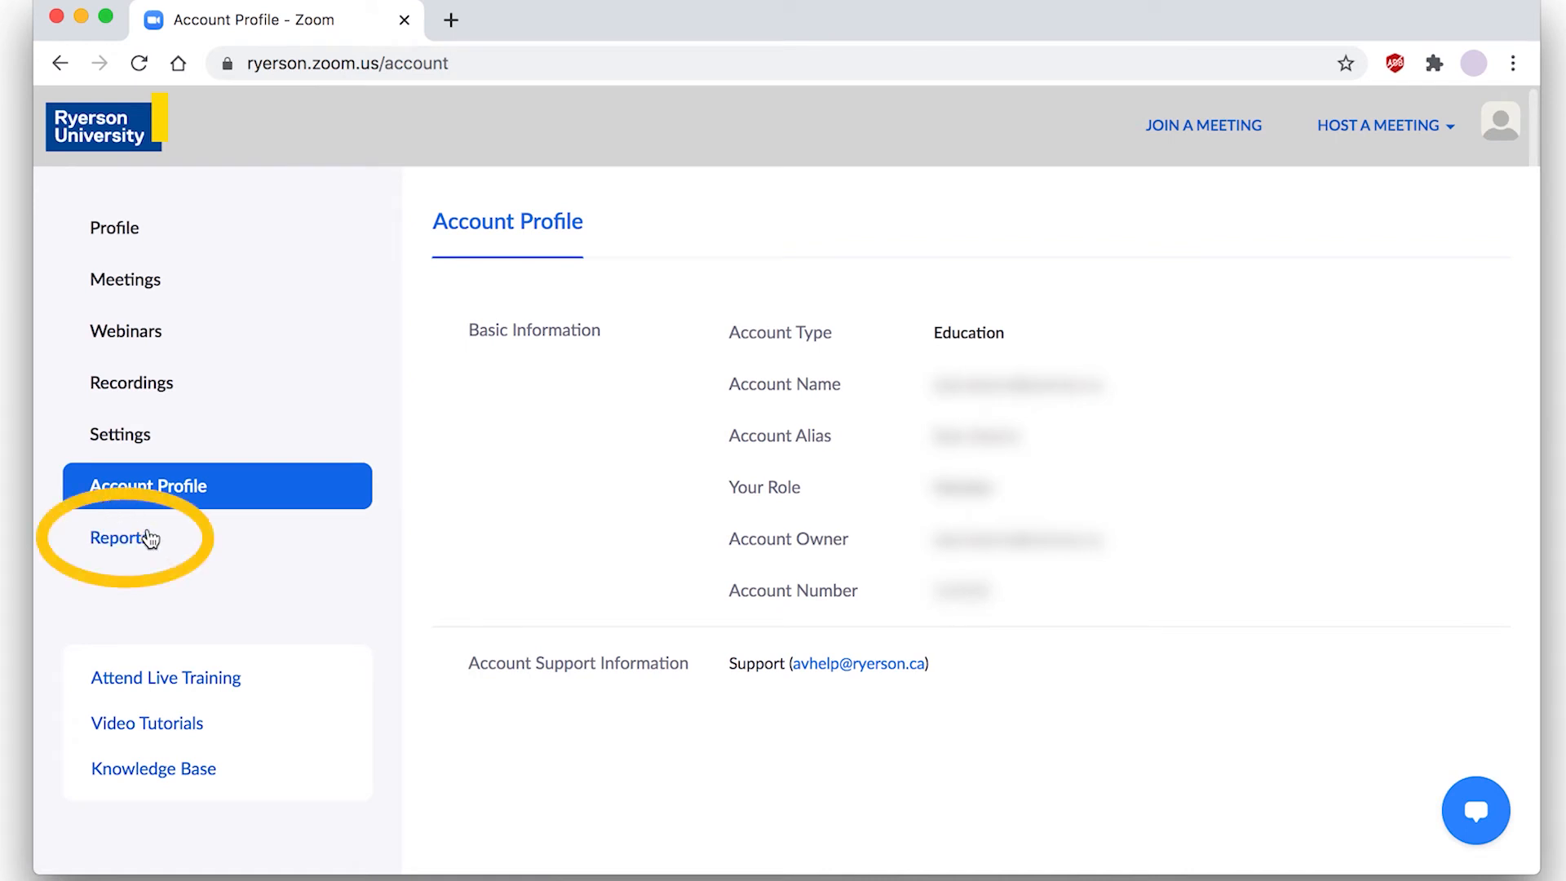
Step: Search the usage report with 06/23/2020 as the start date and look through its columns
click(165, 554)
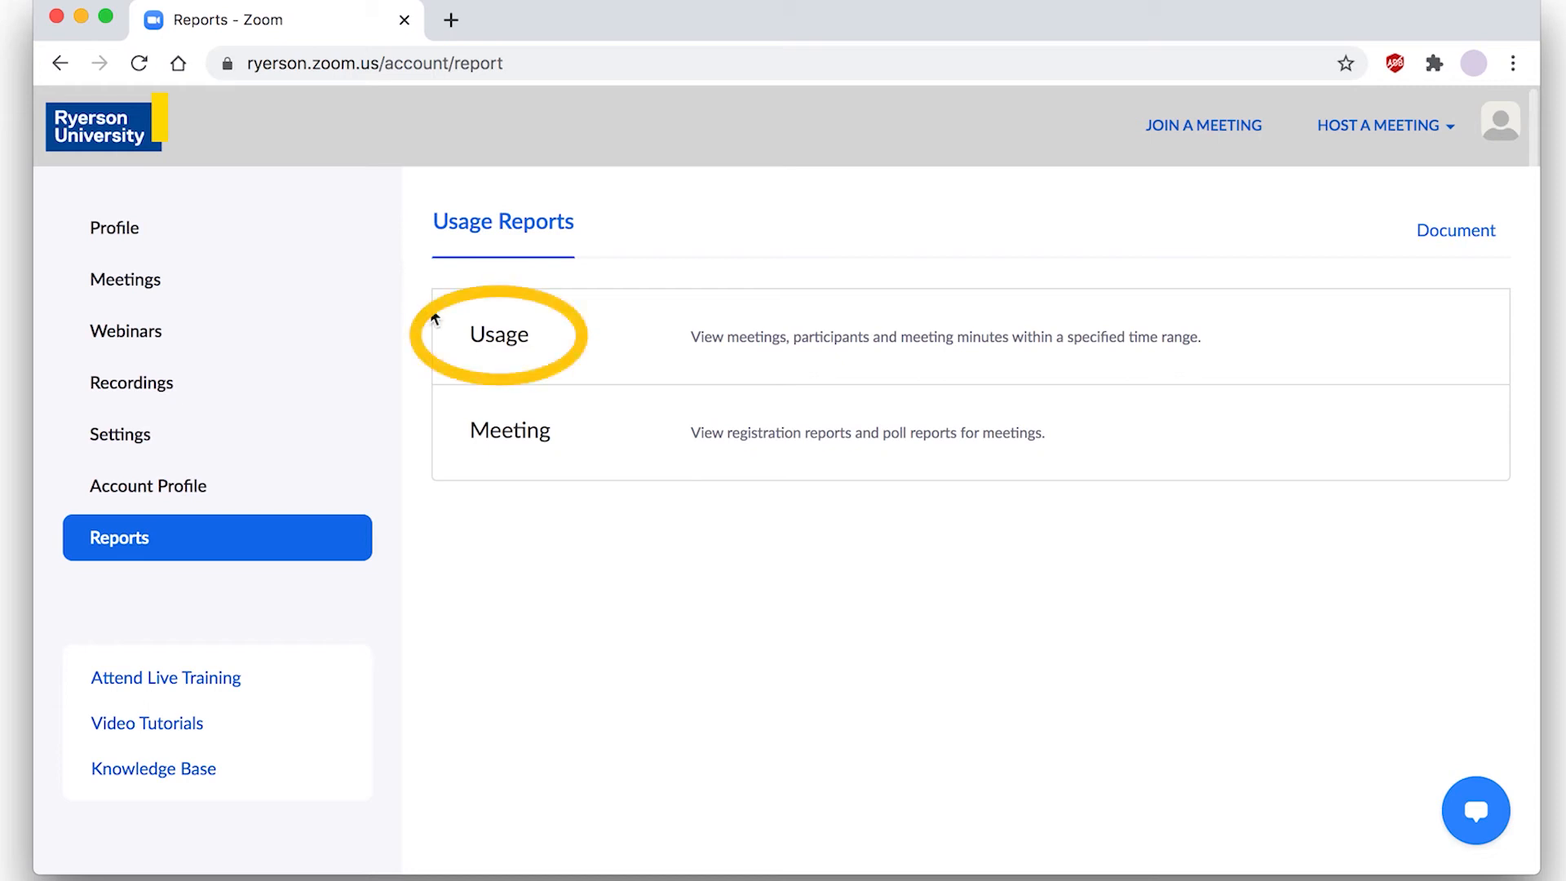
click(553, 343)
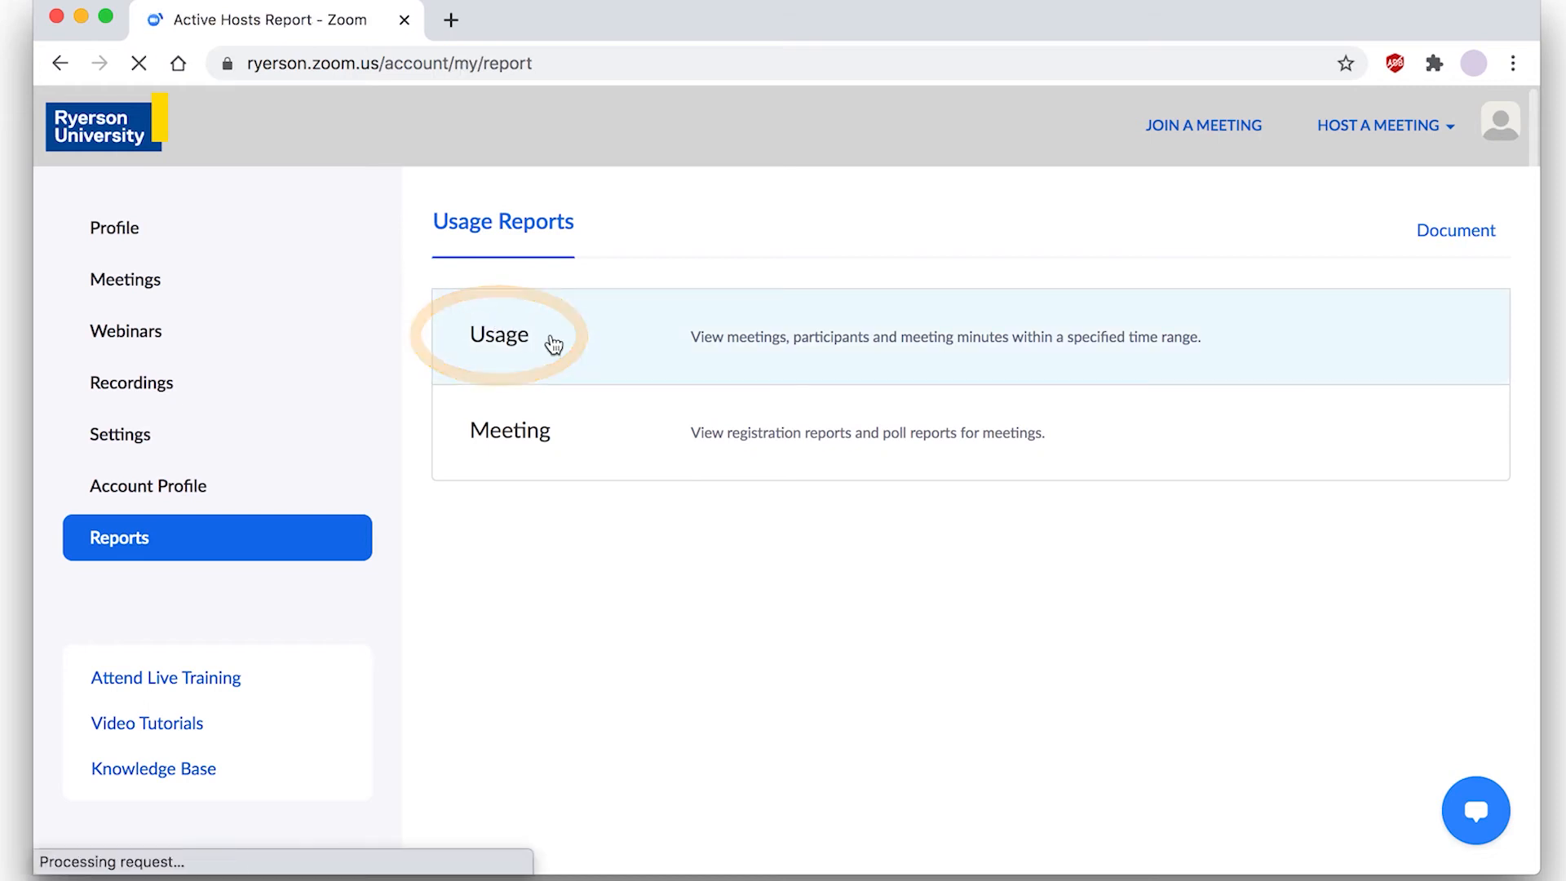
click(653, 294)
click(508, 334)
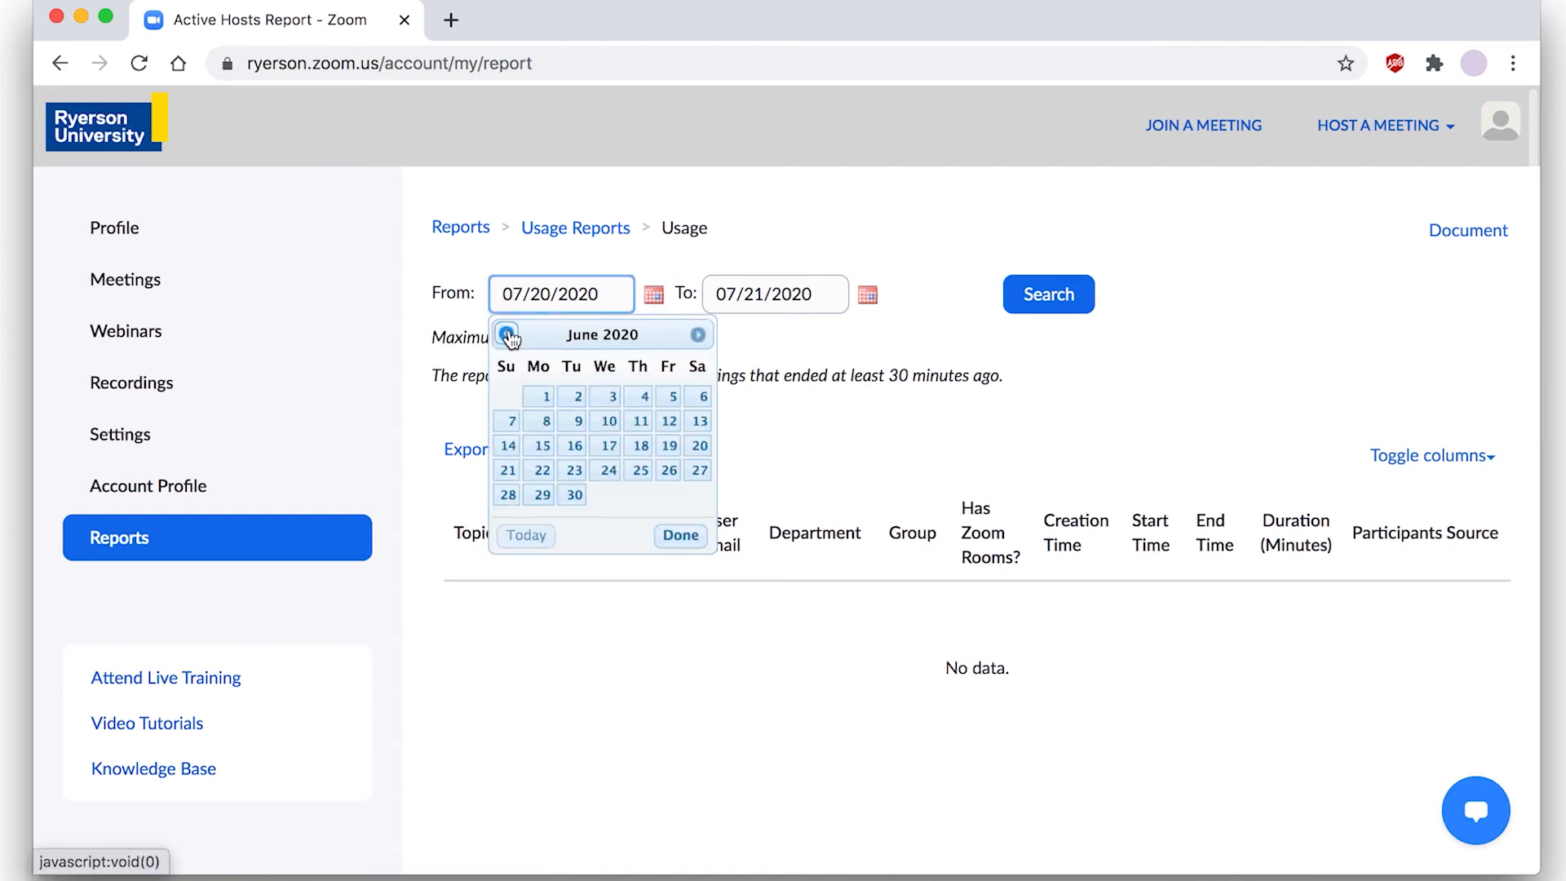
click(573, 472)
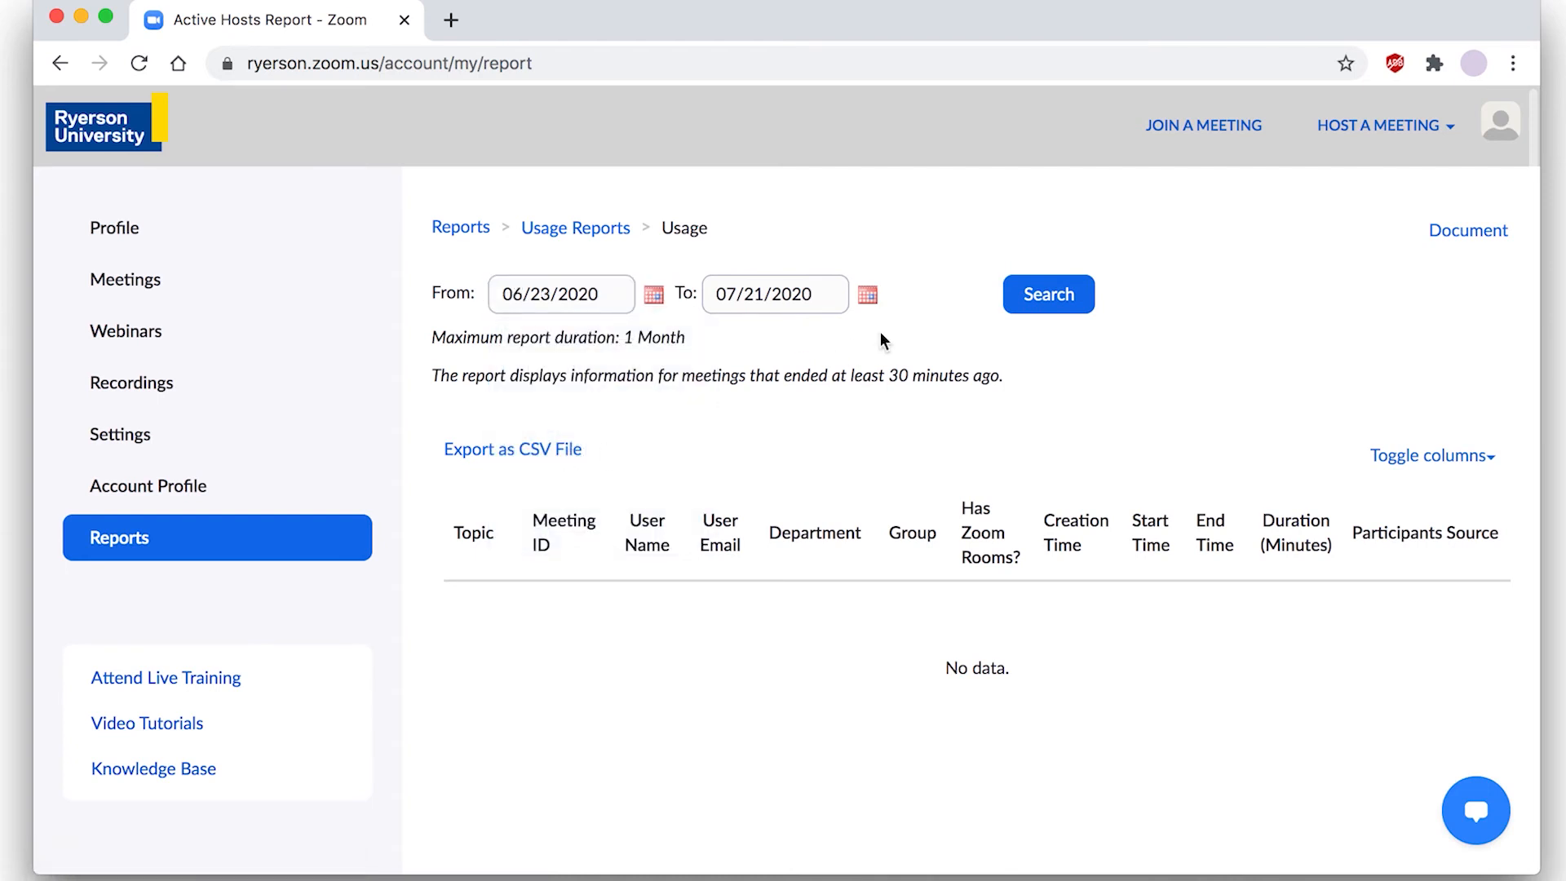
click(1026, 295)
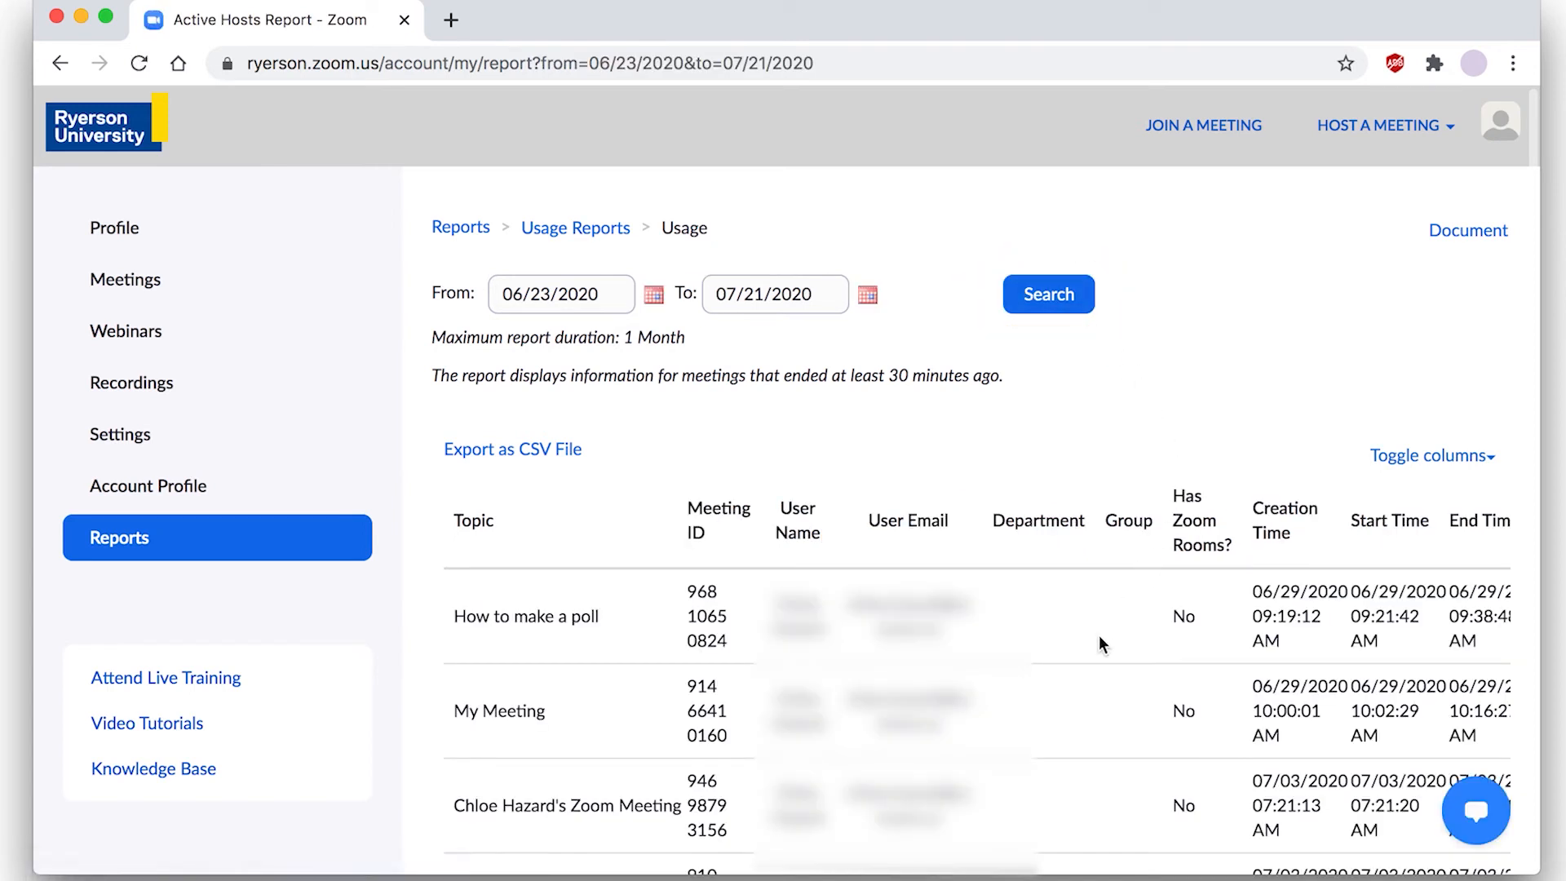
scroll(1099, 635, right, 5)
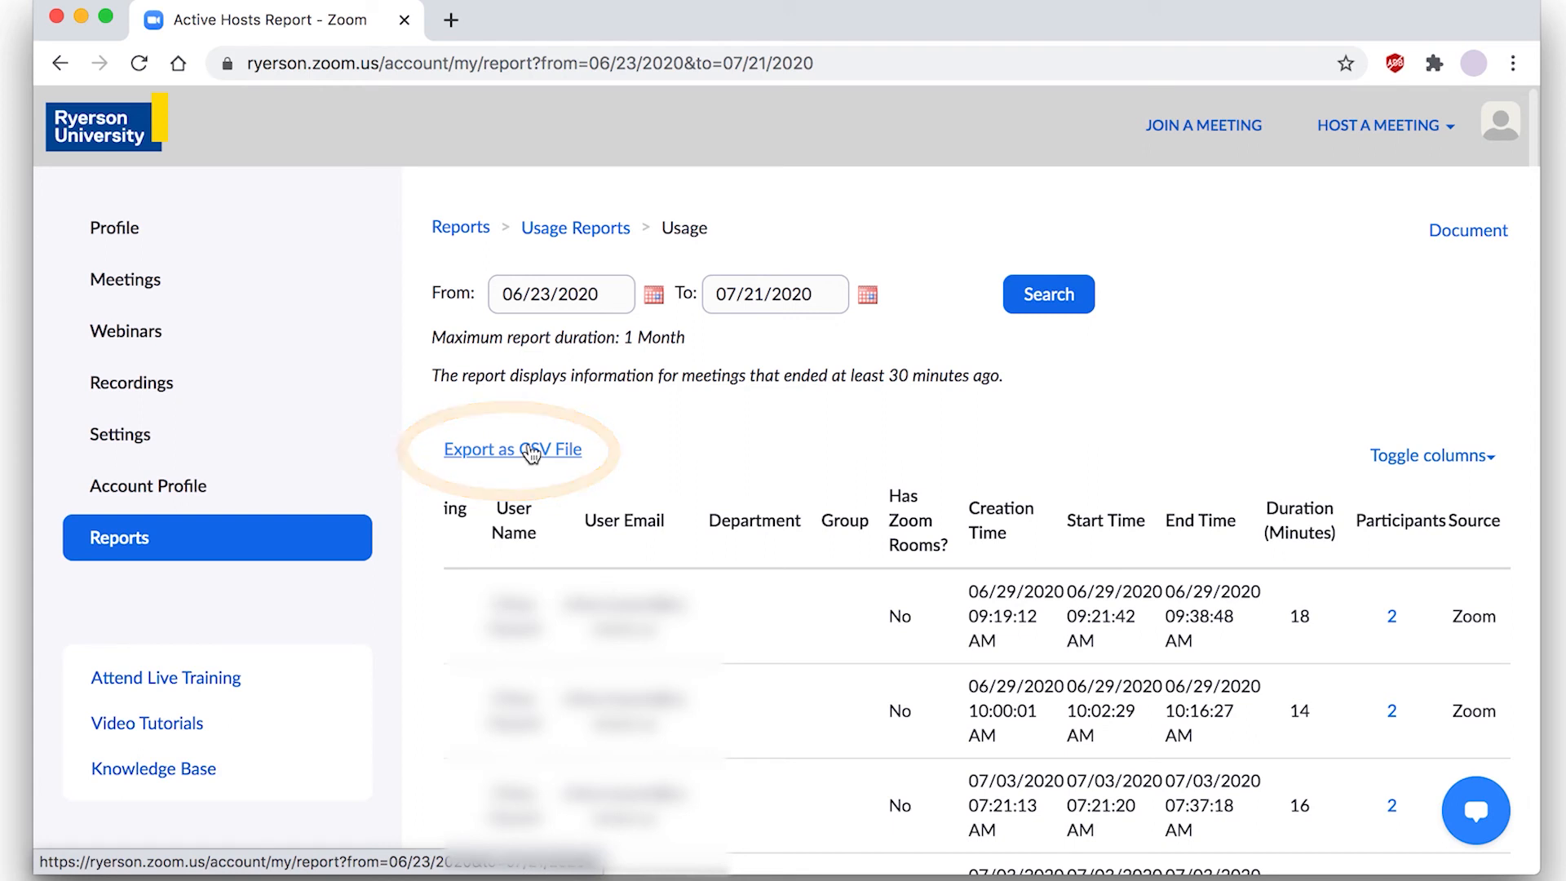
Step: Search the meeting poll reports with 07/01/2020 as the start date, and open the report queue
click(462, 233)
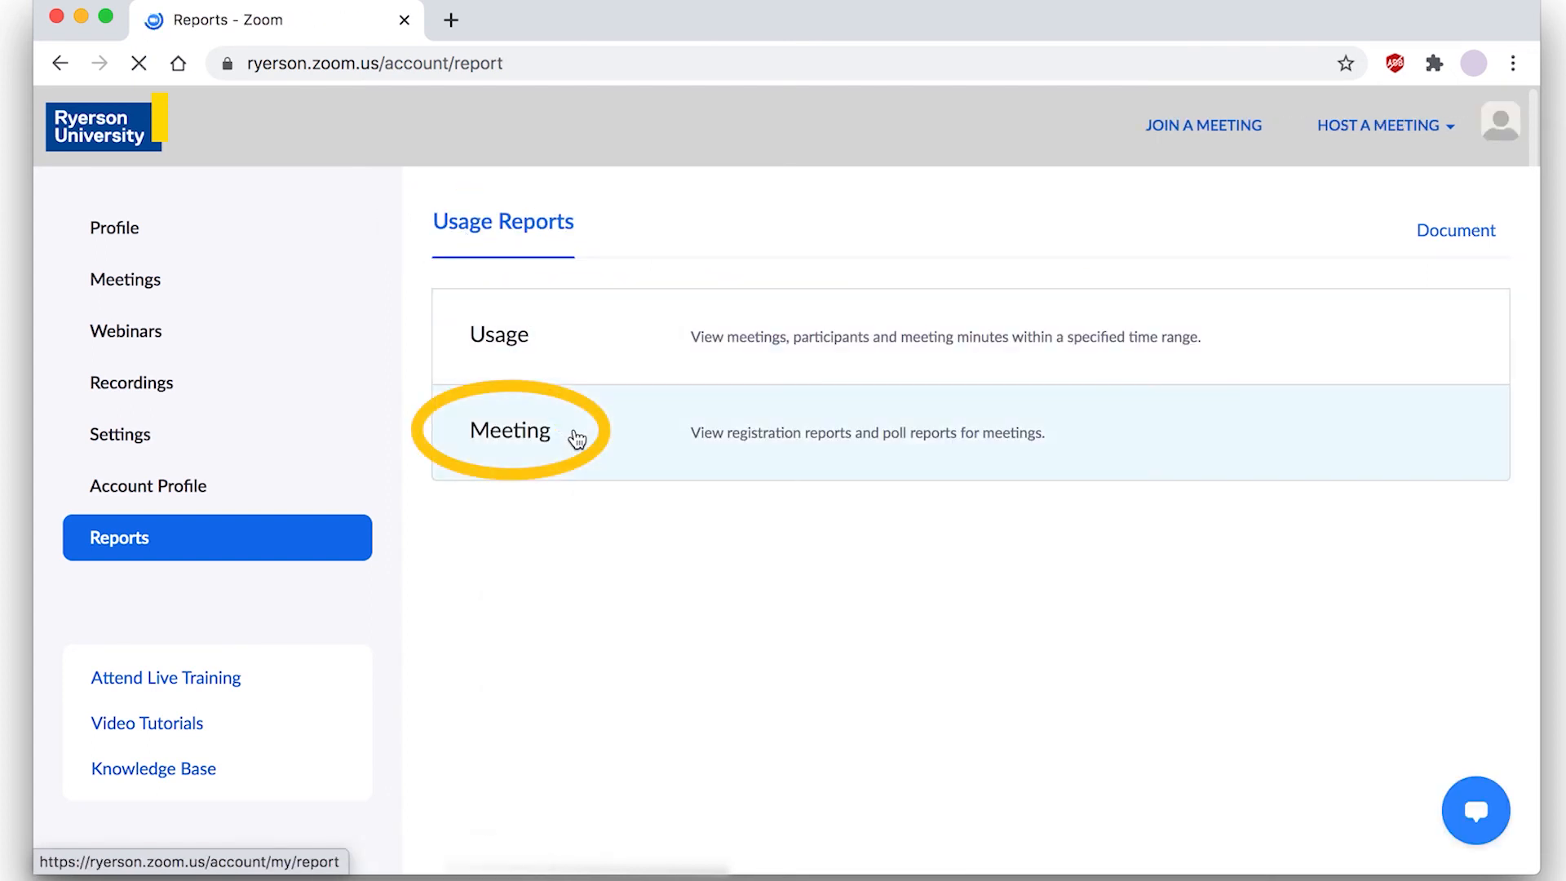
click(578, 439)
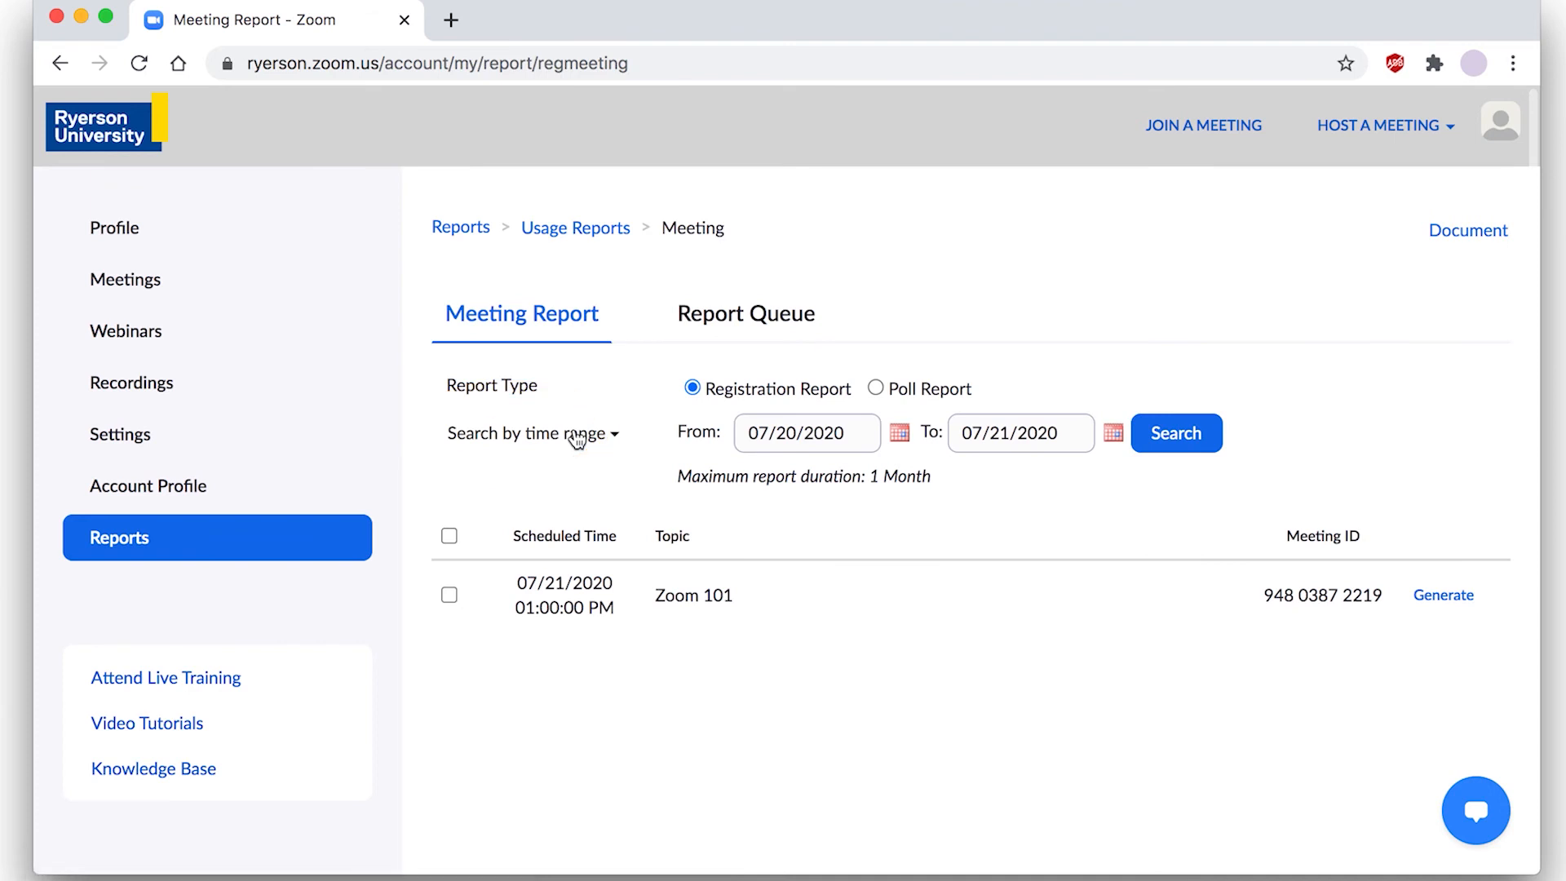
click(876, 389)
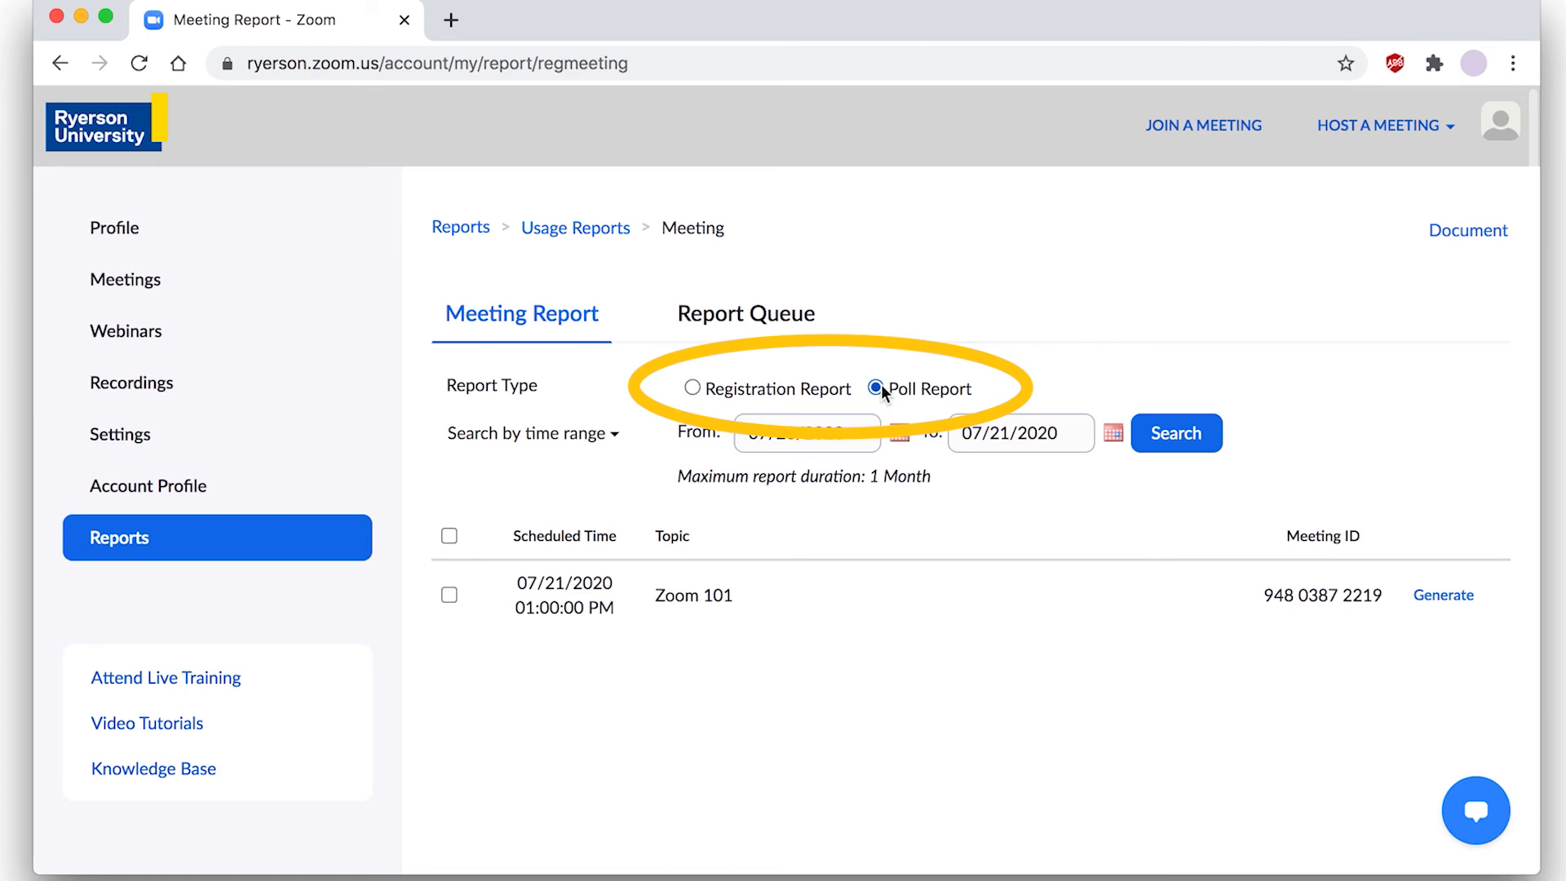
click(899, 433)
click(857, 533)
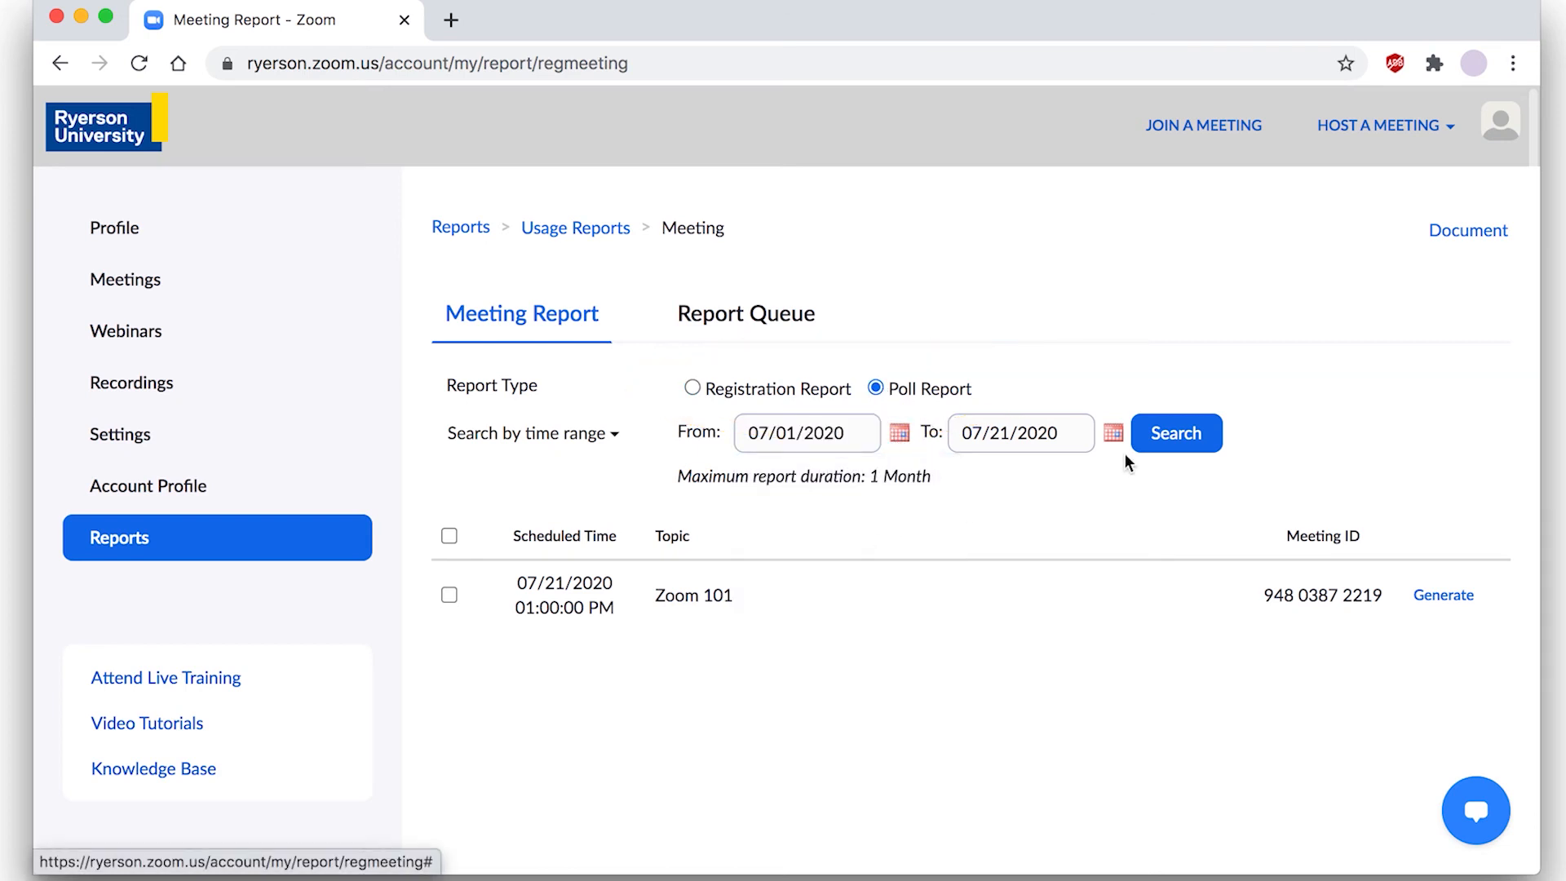
click(1161, 448)
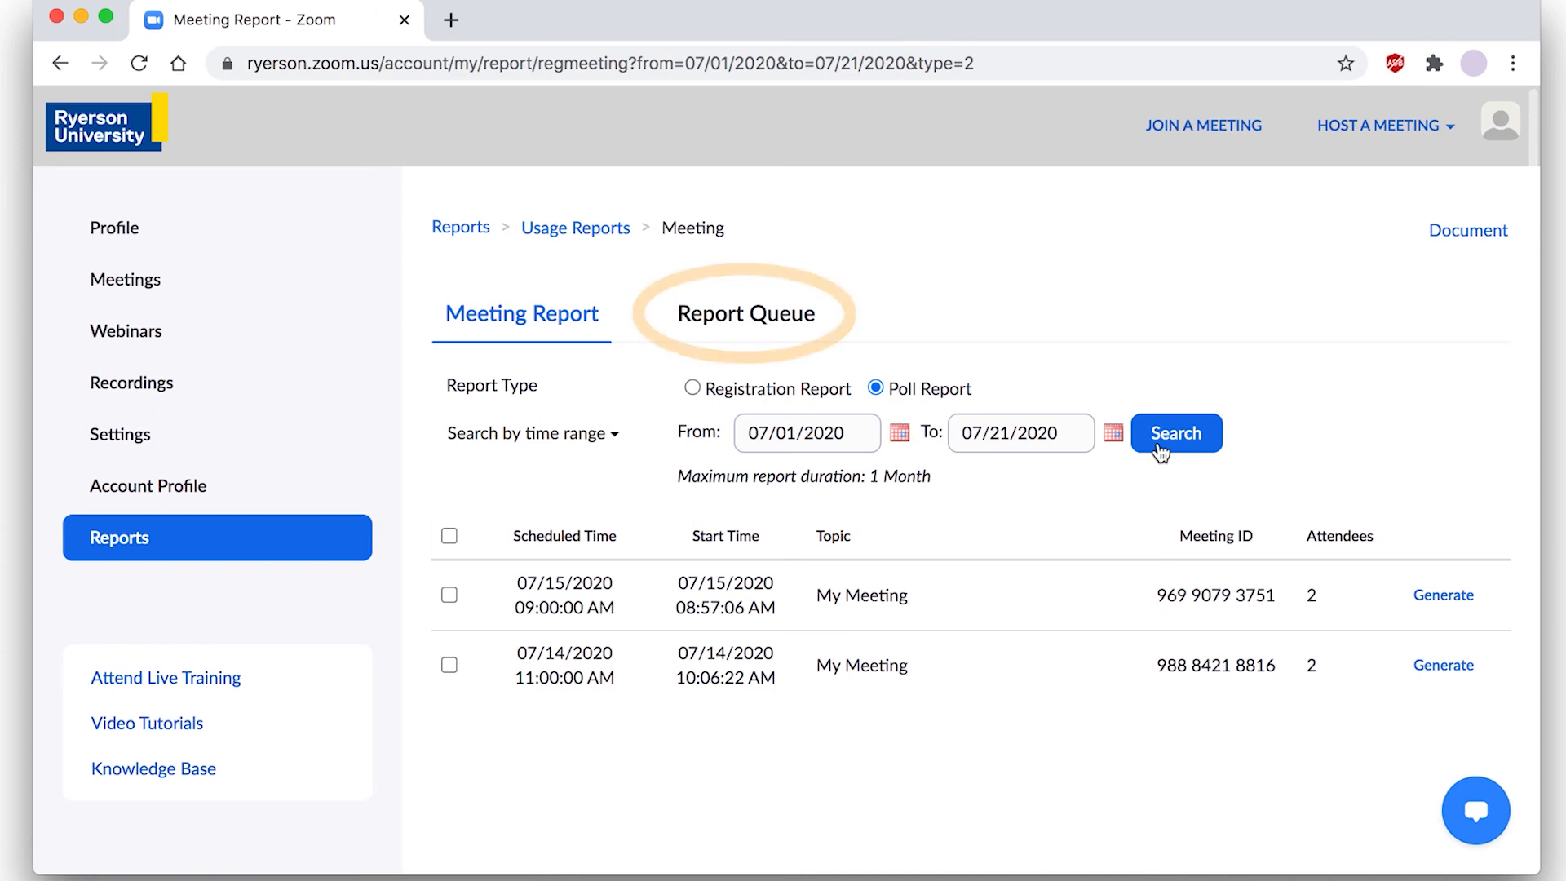
click(716, 311)
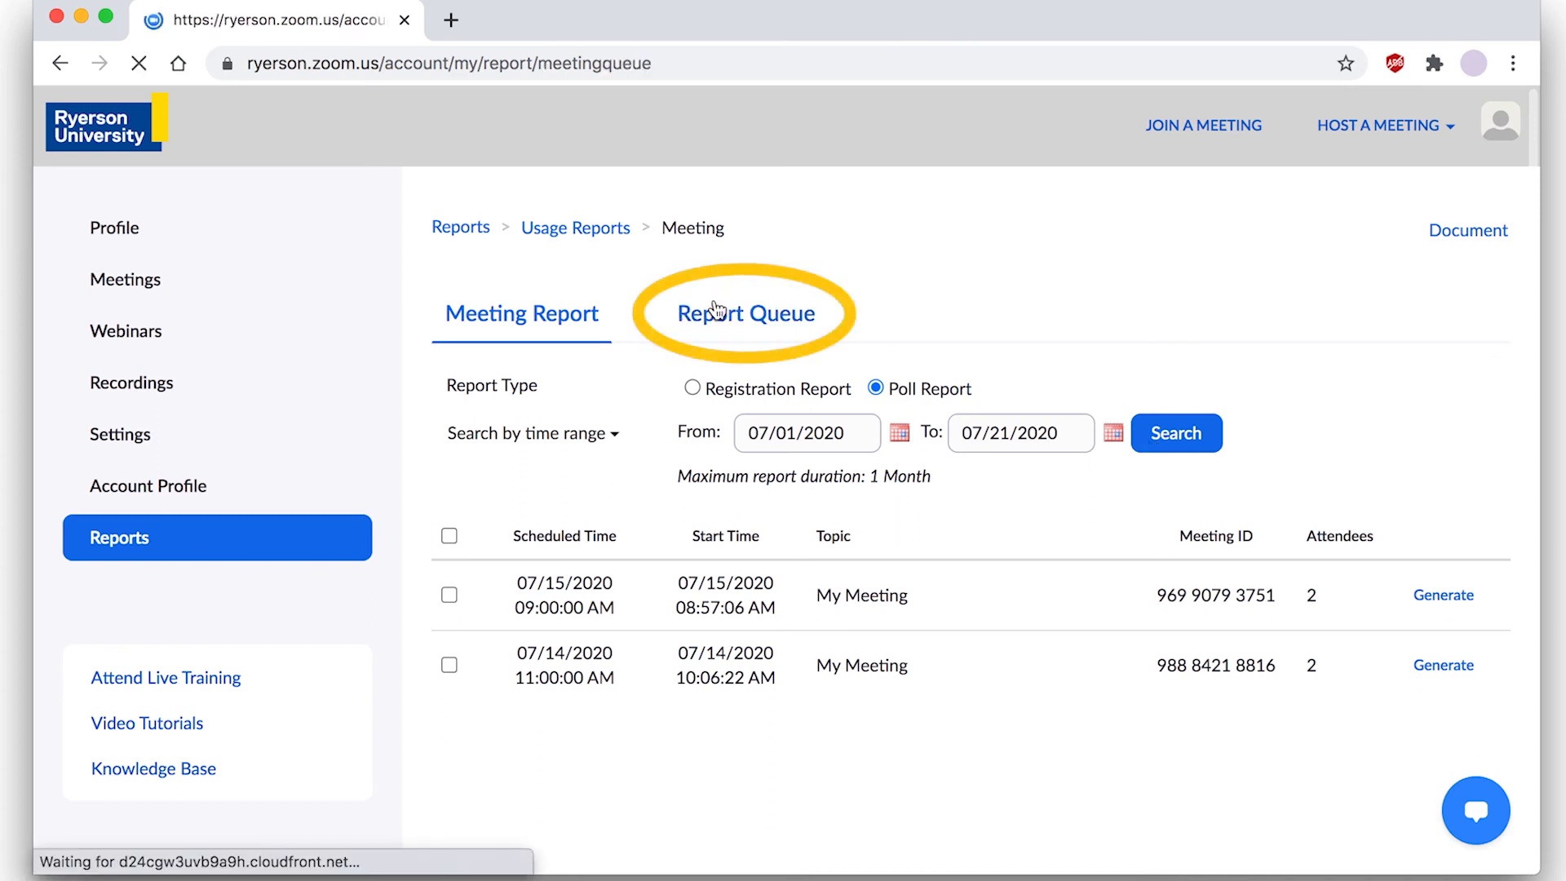